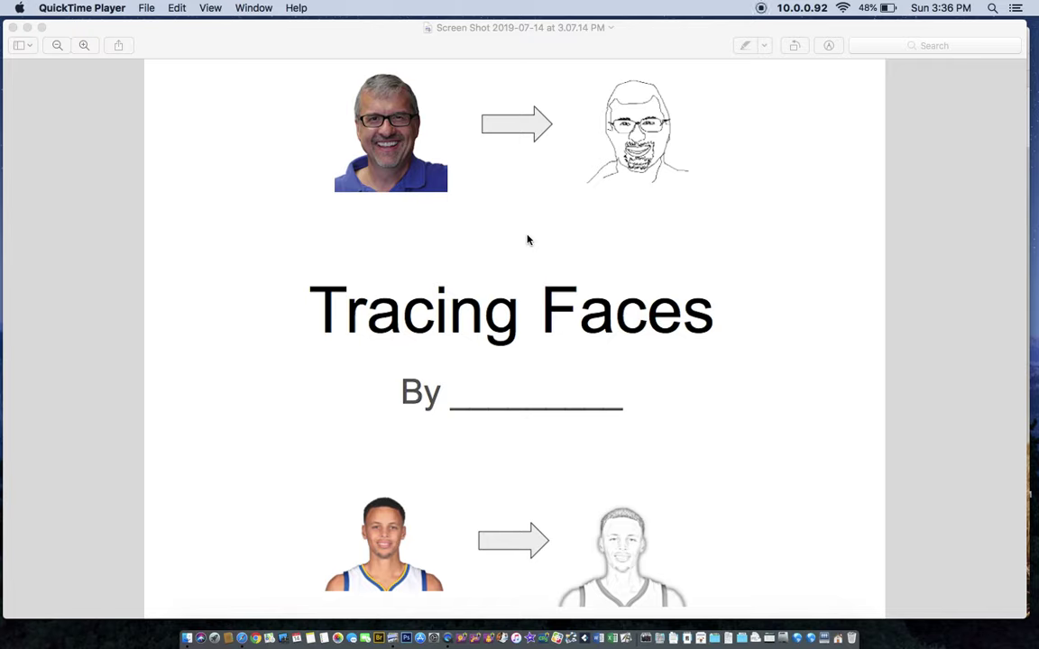
Step: Launch Pixlr Editor and open the man's white-background portrait photo from the Desktop
left_click(144, 50)
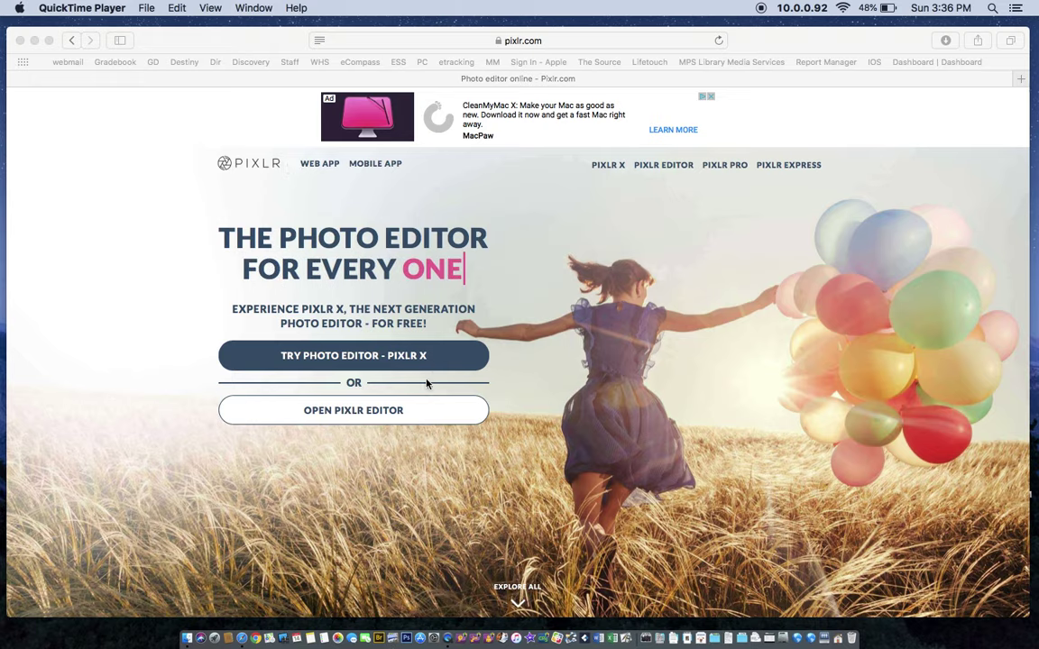
left_click(378, 410)
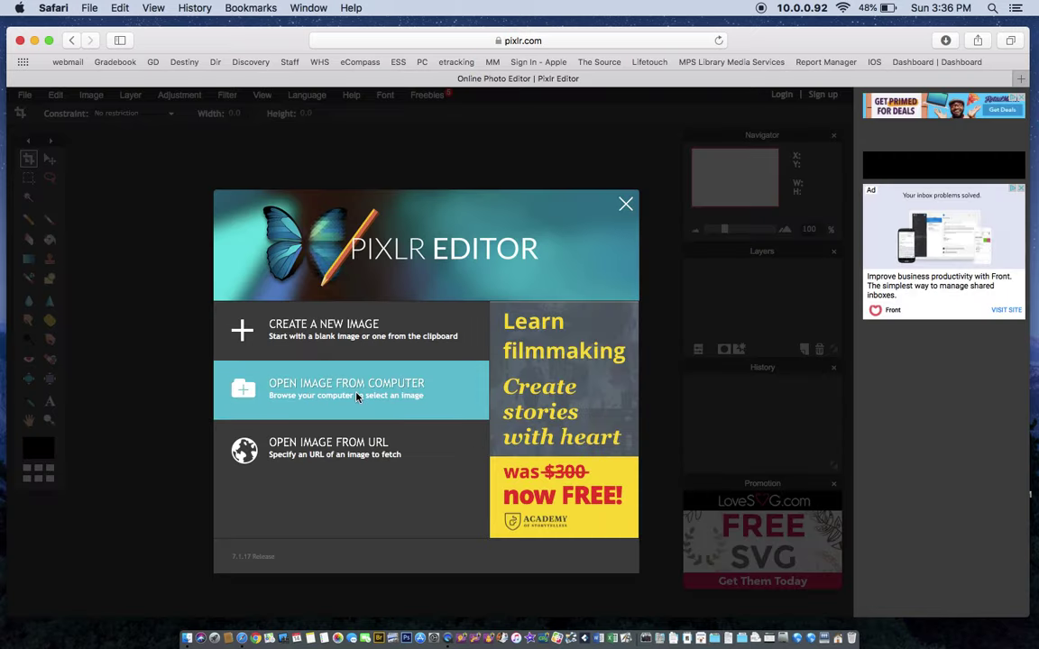
left_click(356, 397)
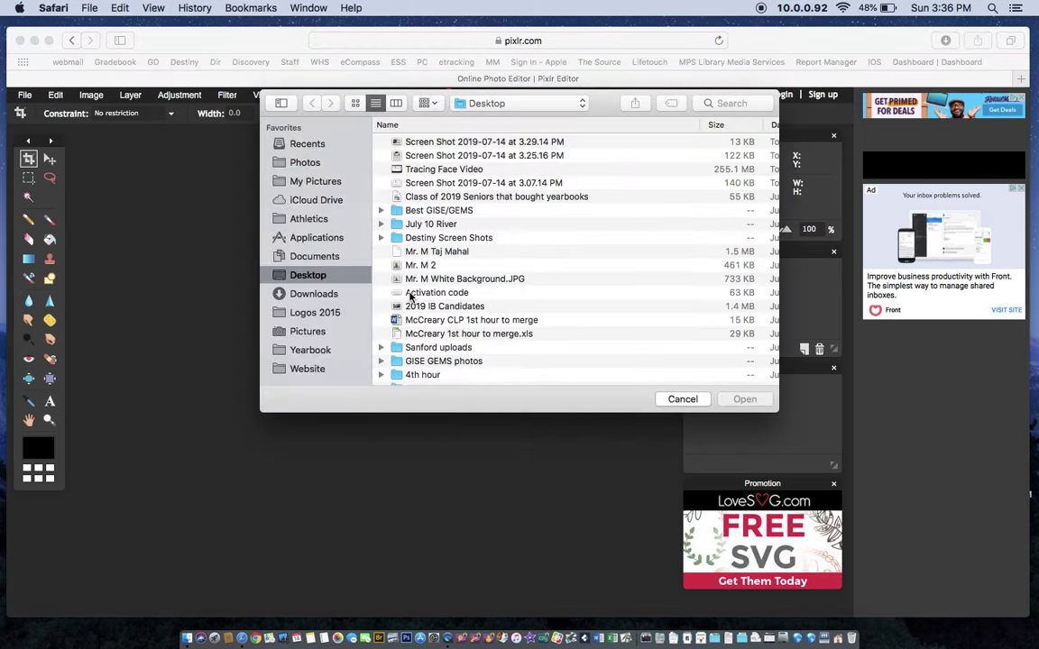
double_click(464, 279)
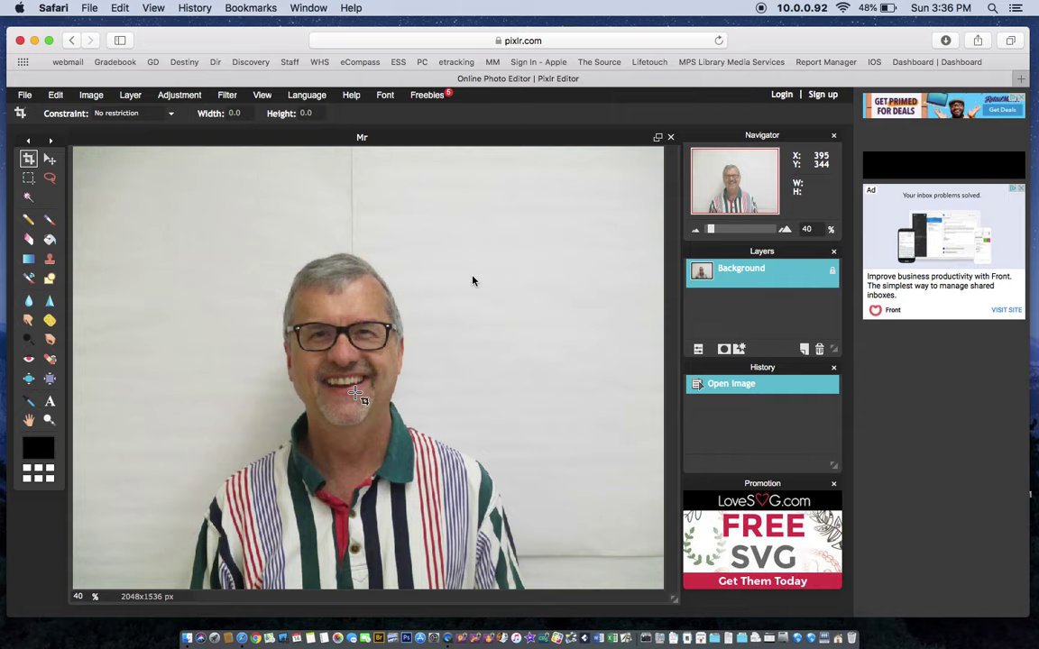
Step: Crop the photo to a rectangle around the man's head (651x846 px) and fit it in view
left_click(28, 178)
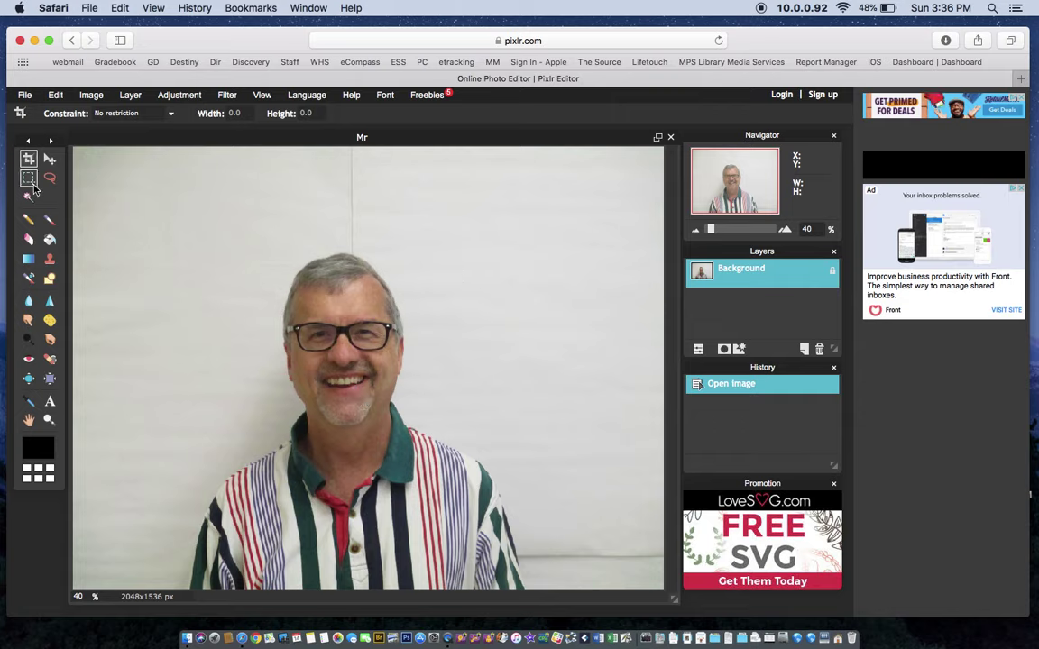
left_click_drag(248, 241, 438, 485)
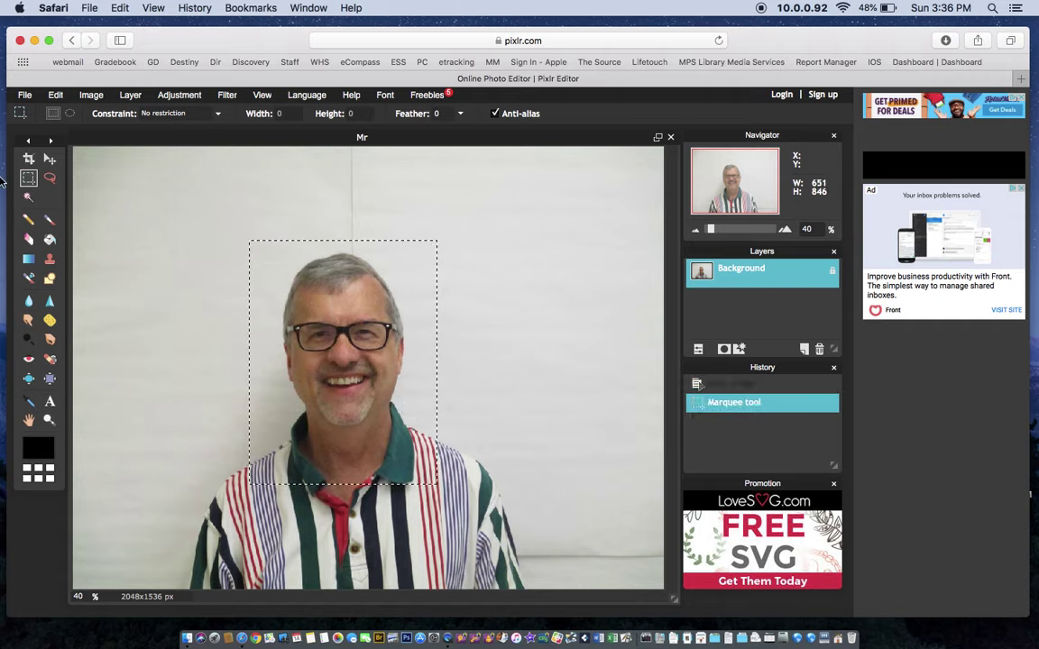
left_click(92, 95)
left_click(105, 220)
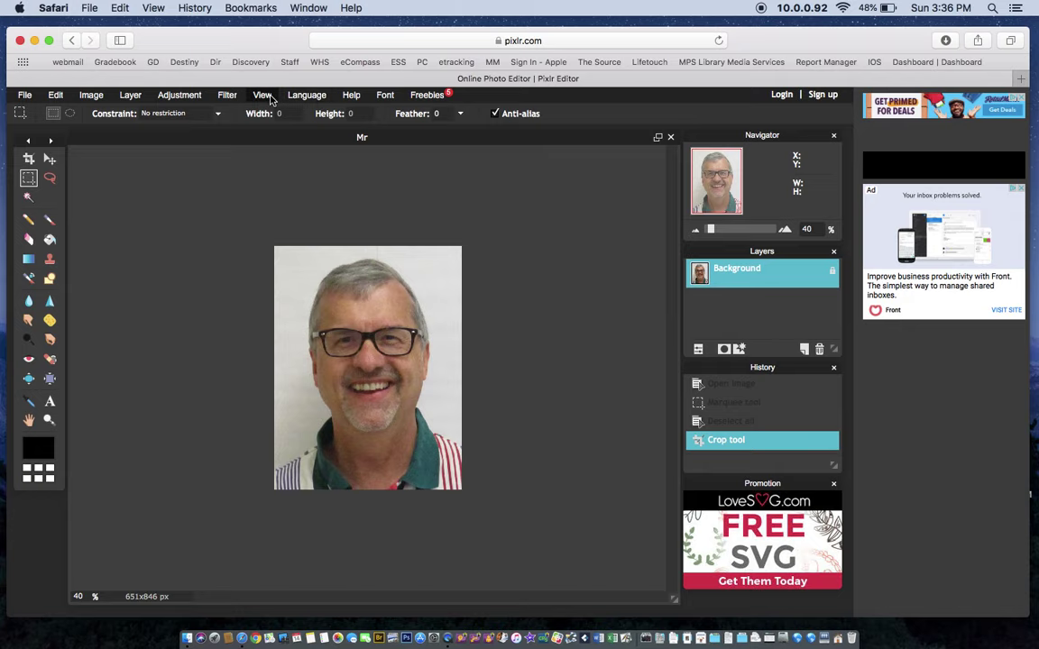
left_click(262, 95)
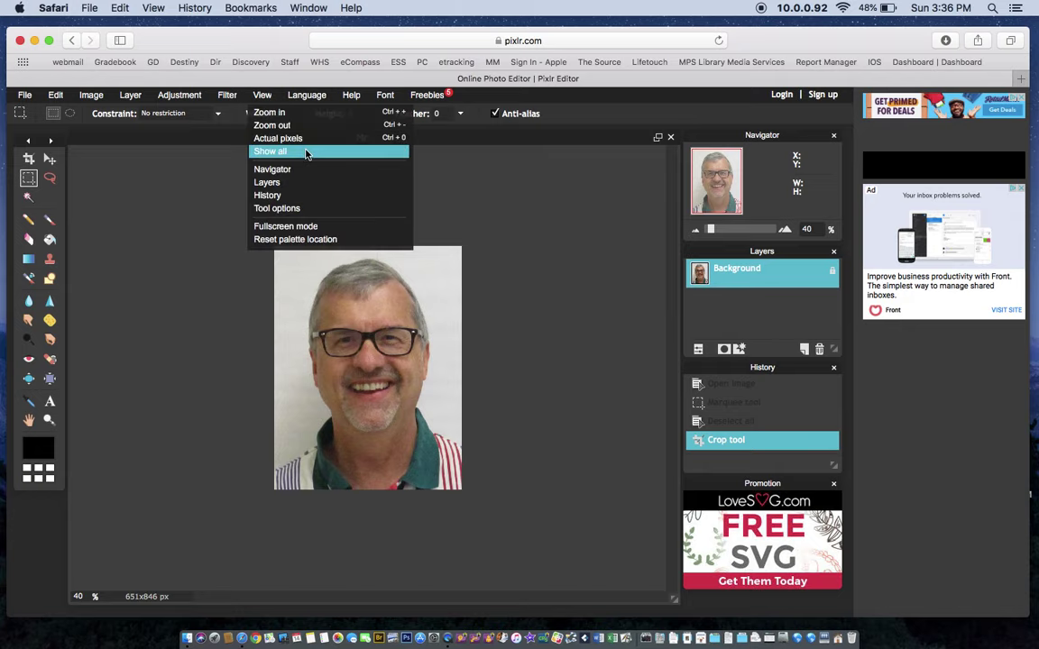
left_click(305, 154)
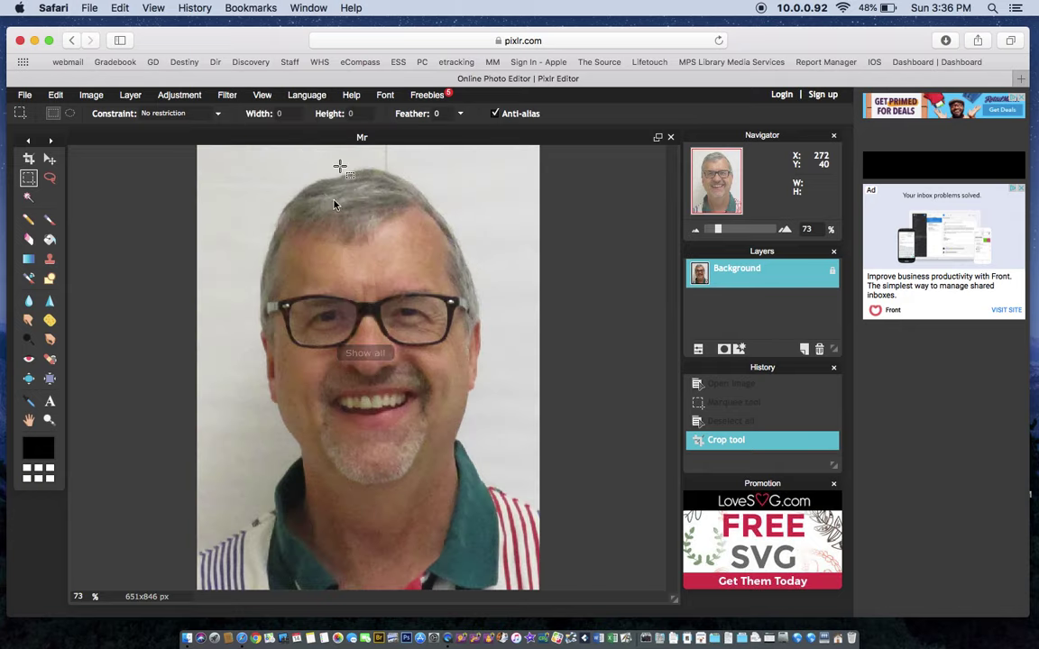
Step: Unlock the Background layer as Layer 0 and add an empty Layer 1 above it
double_click(833, 273)
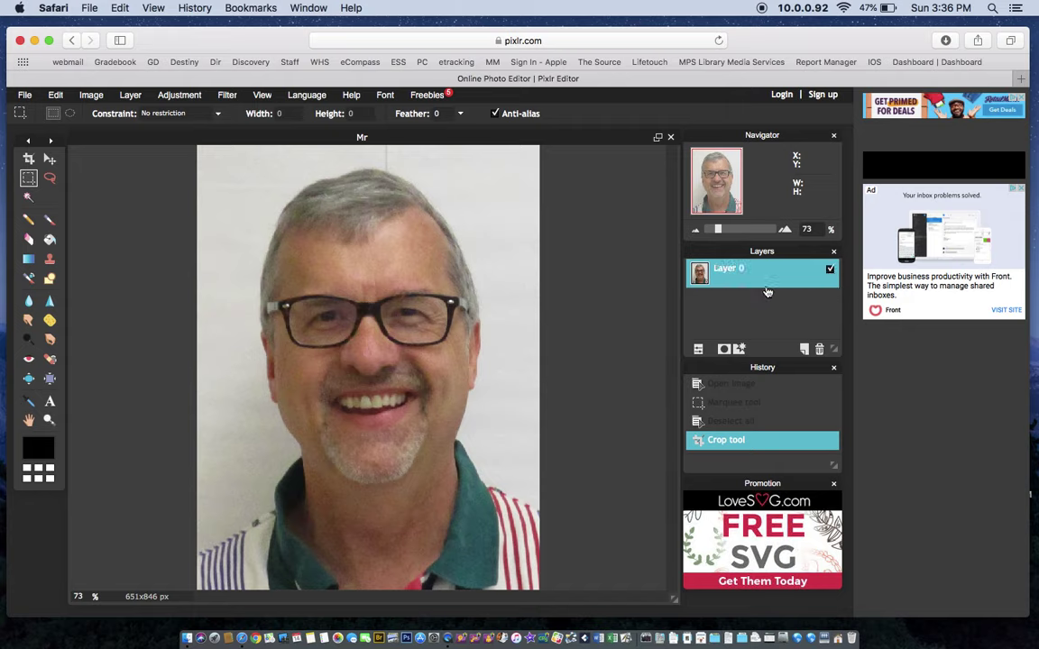
left_click(133, 97)
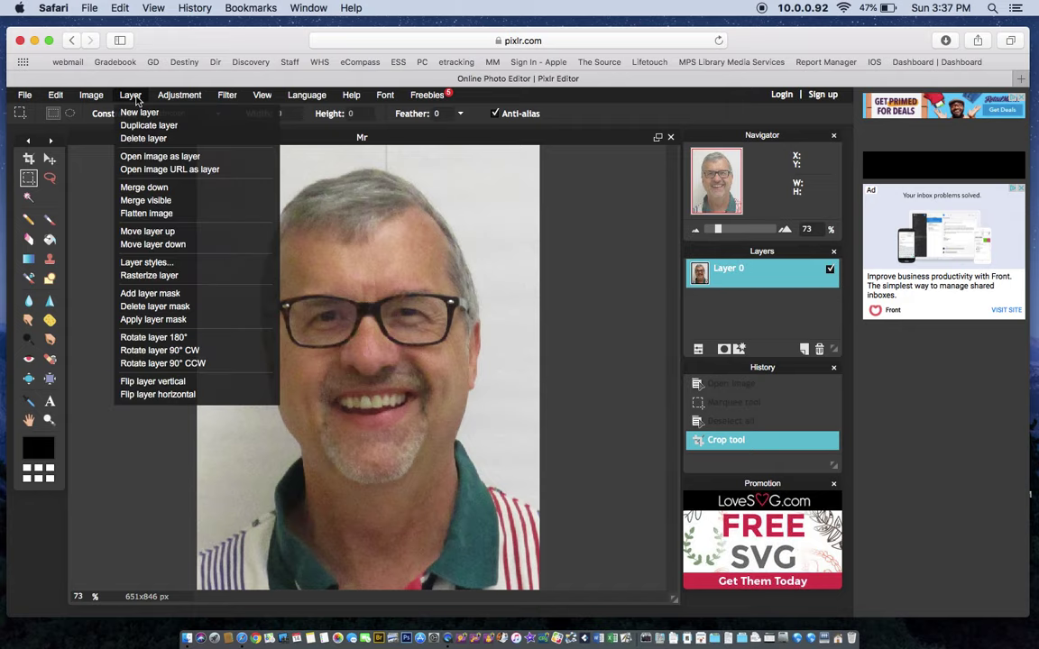
left_click(178, 117)
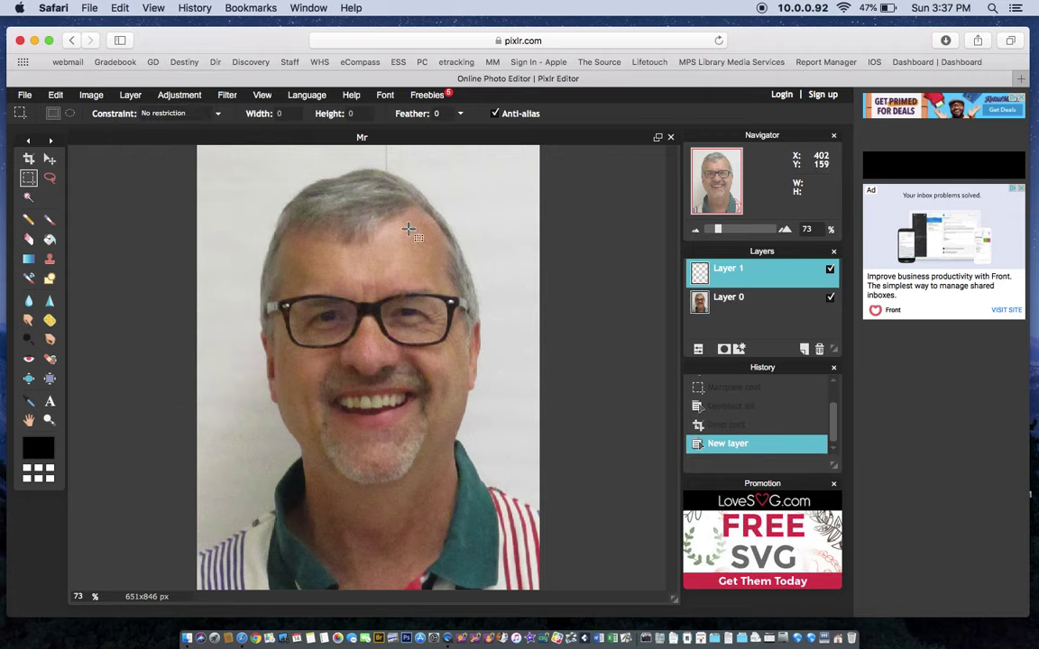
Step: Trace the hair, face and chin contour on Layer 1 with a size-3 Plain pencil
left_click(28, 219)
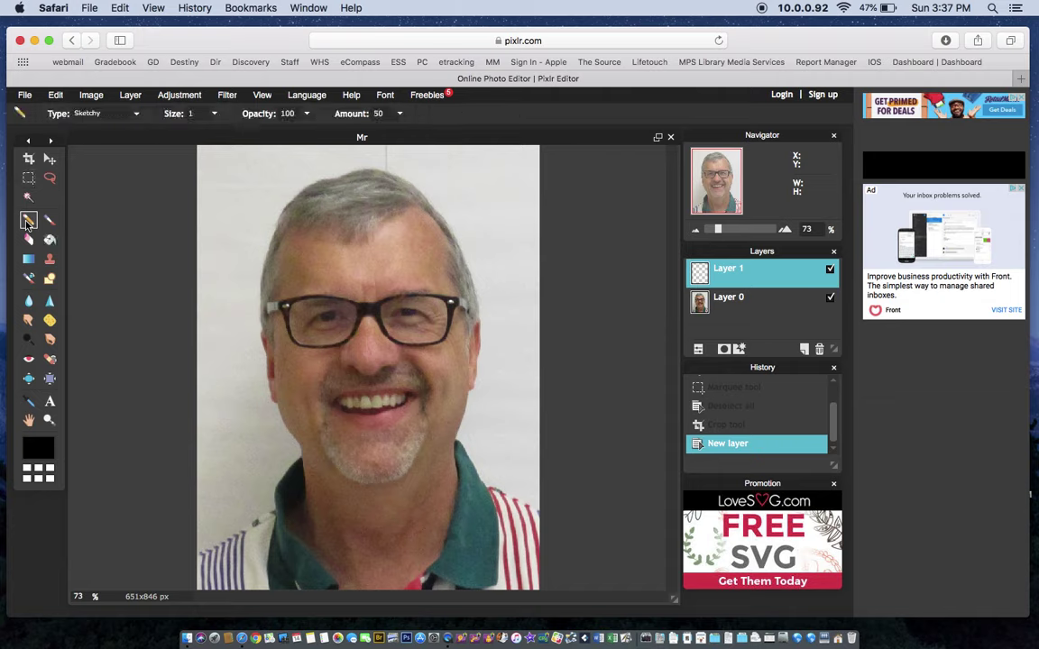
left_click(138, 118)
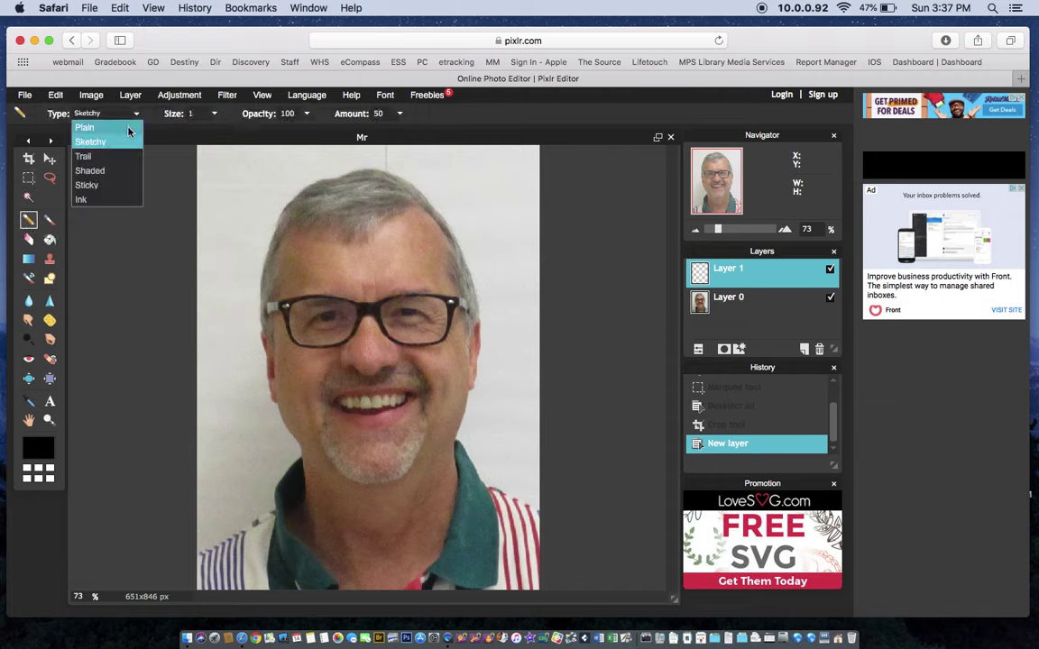
left_click(122, 130)
left_click(215, 115)
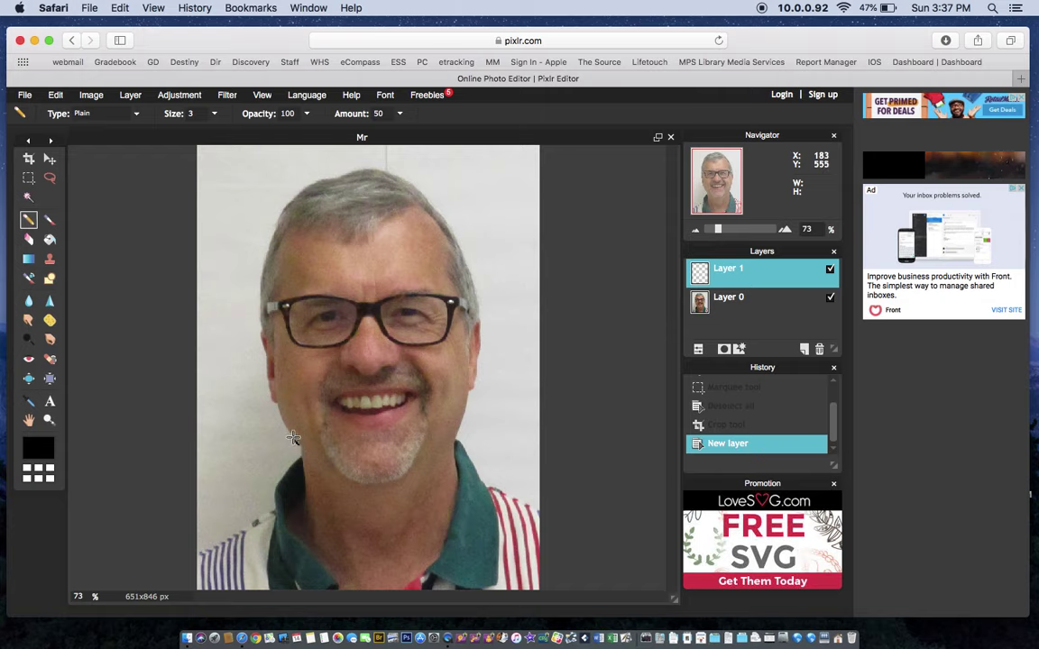
mouse_move(300, 451)
left_mouse_down()
mouse_move(266, 399)
mouse_move(275, 405)
mouse_move(257, 305)
mouse_move(271, 233)
mouse_move(308, 184)
mouse_move(359, 168)
mouse_move(397, 173)
mouse_move(429, 200)
mouse_move(473, 271)
mouse_move(486, 326)
mouse_move(452, 448)
mouse_move(416, 479)
mouse_move(363, 483)
mouse_move(267, 394)
left_mouse_up()
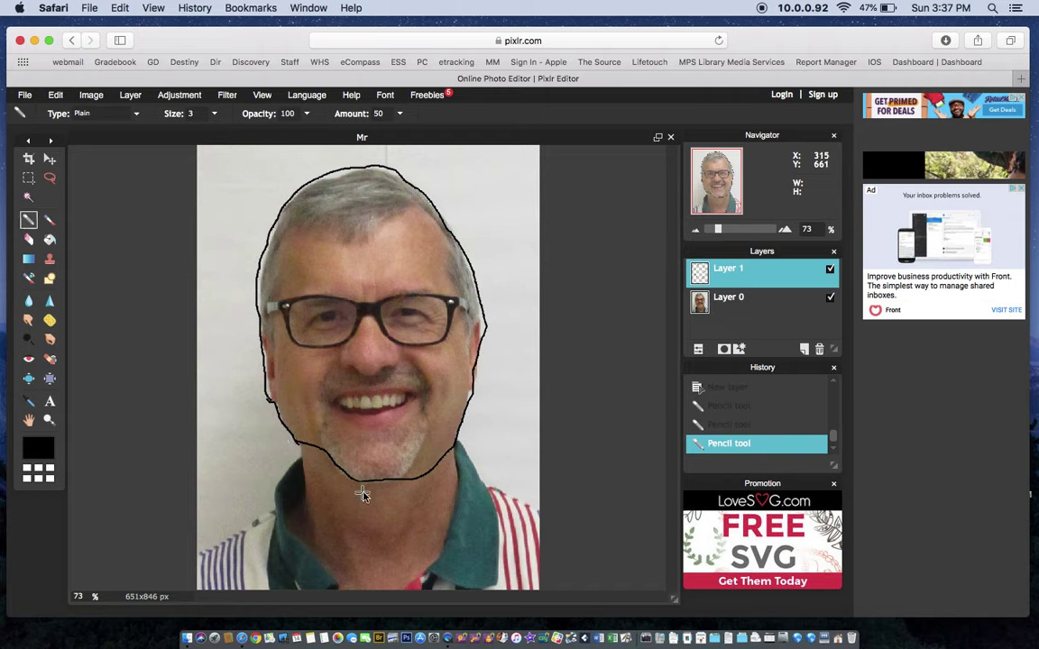
Step: Switch the pencil to Sketchy and shade the hair solid black across the top and temple
left_click(135, 116)
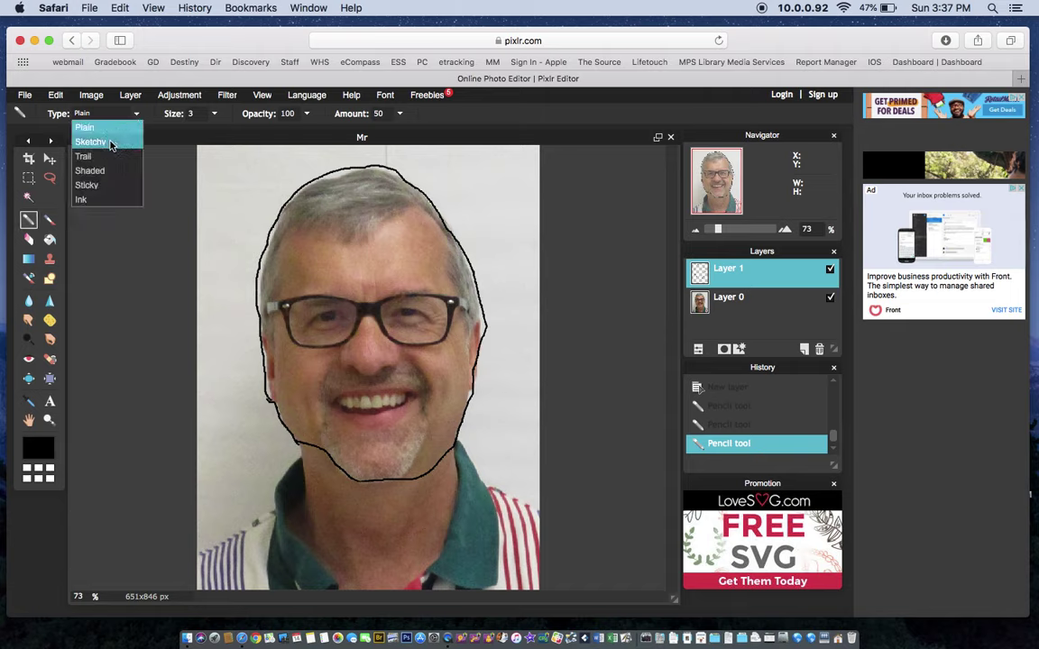
left_click(111, 141)
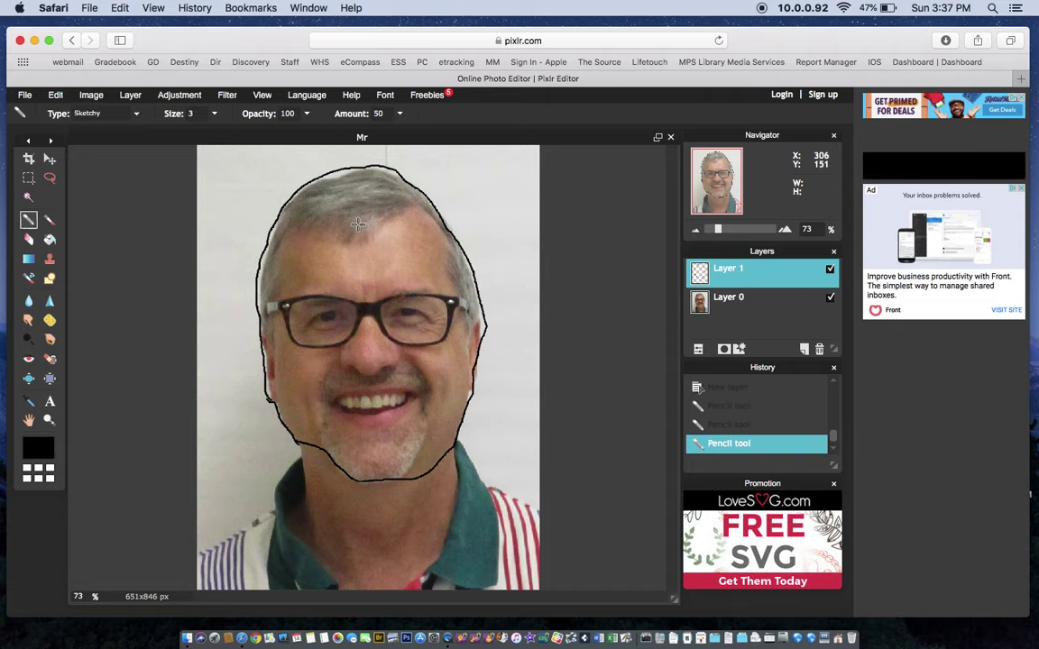
mouse_move(387, 212)
left_mouse_down()
mouse_move(371, 198)
mouse_move(396, 200)
mouse_move(386, 192)
mouse_move(326, 186)
mouse_move(375, 217)
mouse_move(330, 215)
left_mouse_up()
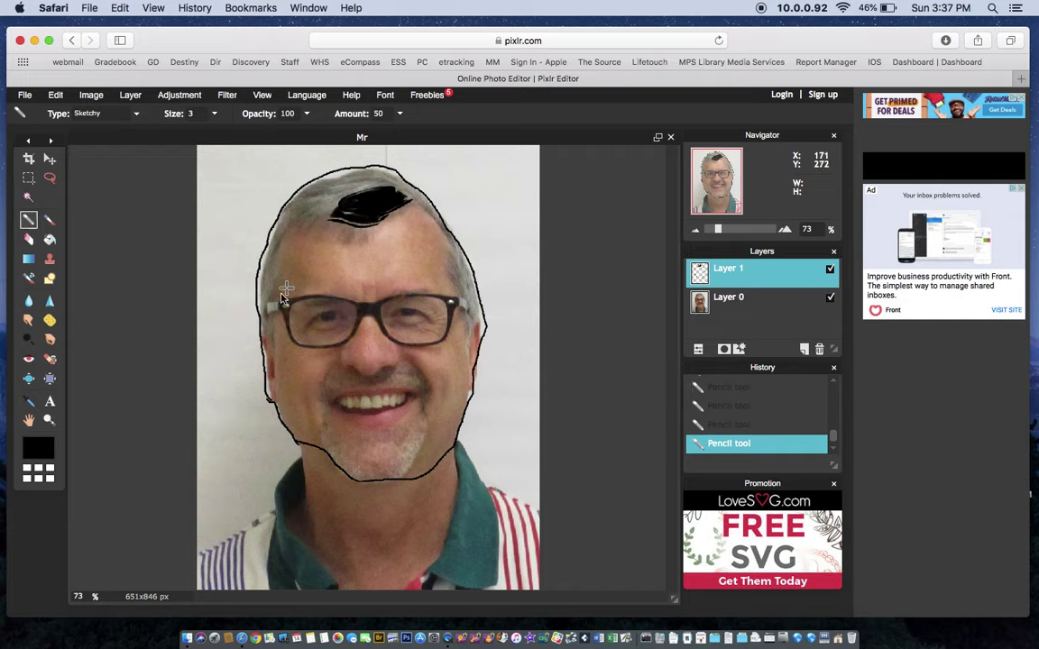
mouse_move(267, 309)
left_mouse_down()
mouse_move(274, 264)
mouse_move(259, 281)
mouse_move(258, 272)
mouse_move(280, 225)
mouse_move(263, 254)
mouse_move(304, 206)
mouse_move(296, 202)
mouse_move(321, 189)
mouse_move(334, 220)
mouse_move(364, 233)
mouse_move(332, 237)
mouse_move(368, 238)
mouse_move(309, 233)
mouse_move(308, 224)
mouse_move(346, 188)
mouse_move(339, 178)
mouse_move(395, 171)
mouse_move(366, 191)
mouse_move(341, 195)
mouse_move(393, 177)
mouse_move(310, 182)
mouse_move(294, 196)
mouse_move(358, 170)
mouse_move(379, 169)
mouse_move(406, 185)
mouse_move(409, 199)
mouse_move(391, 185)
mouse_move(424, 190)
mouse_move(439, 207)
mouse_move(439, 226)
mouse_move(419, 199)
mouse_move(454, 250)
mouse_move(454, 293)
mouse_move(461, 265)
mouse_move(473, 285)
mouse_move(453, 231)
mouse_move(474, 306)
mouse_move(458, 293)
mouse_move(471, 316)
mouse_move(477, 292)
mouse_move(470, 314)
mouse_move(482, 299)
mouse_move(468, 326)
mouse_move(465, 272)
mouse_move(475, 307)
left_mouse_up()
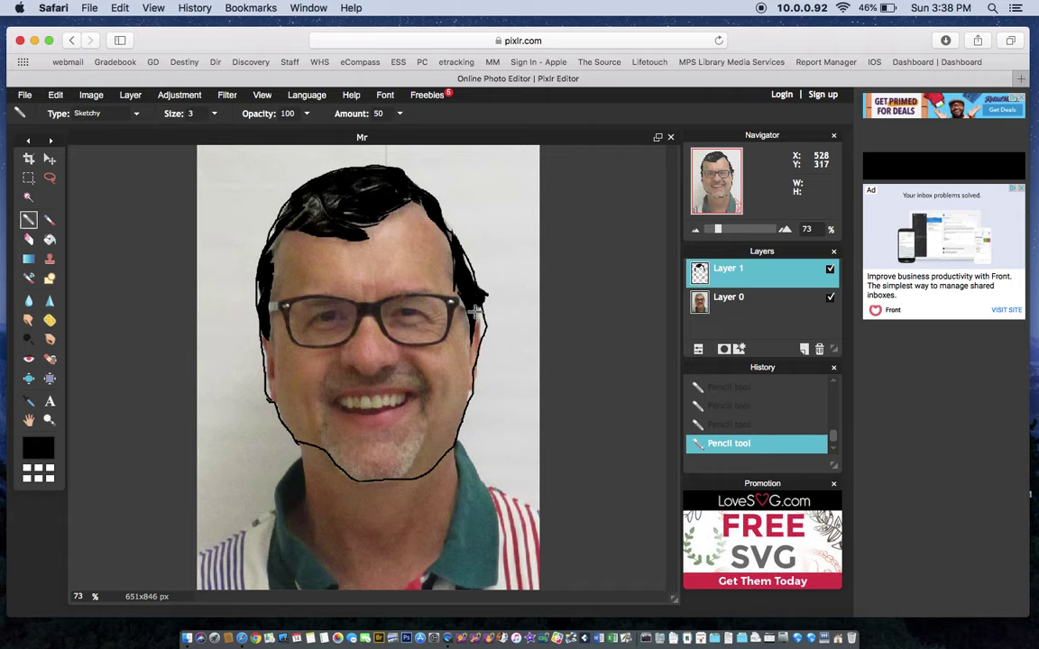
Step: Erase stray marks beside the right temple, then add Sketchy strands along the hair's top-left edge
left_click(28, 239)
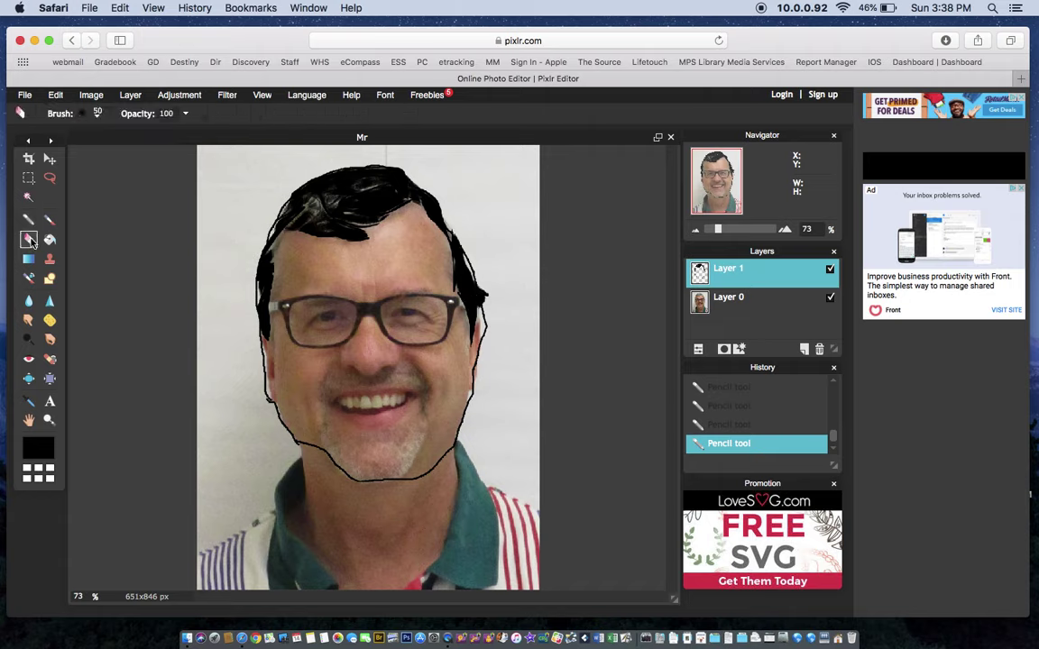
left_click_drag(491, 305, 466, 246)
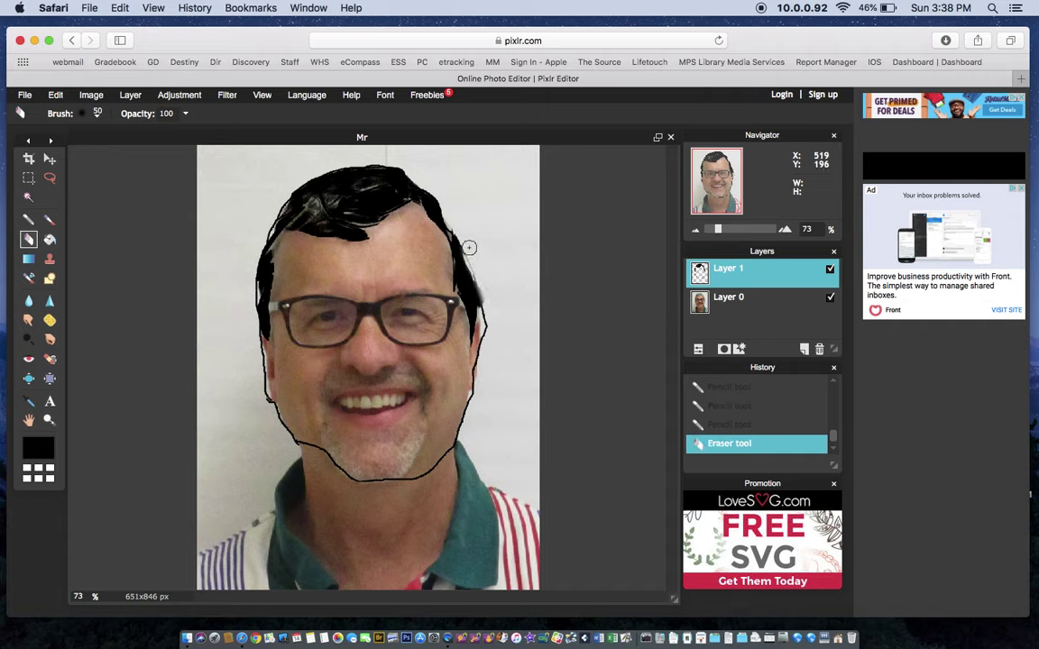
left_click(275, 219)
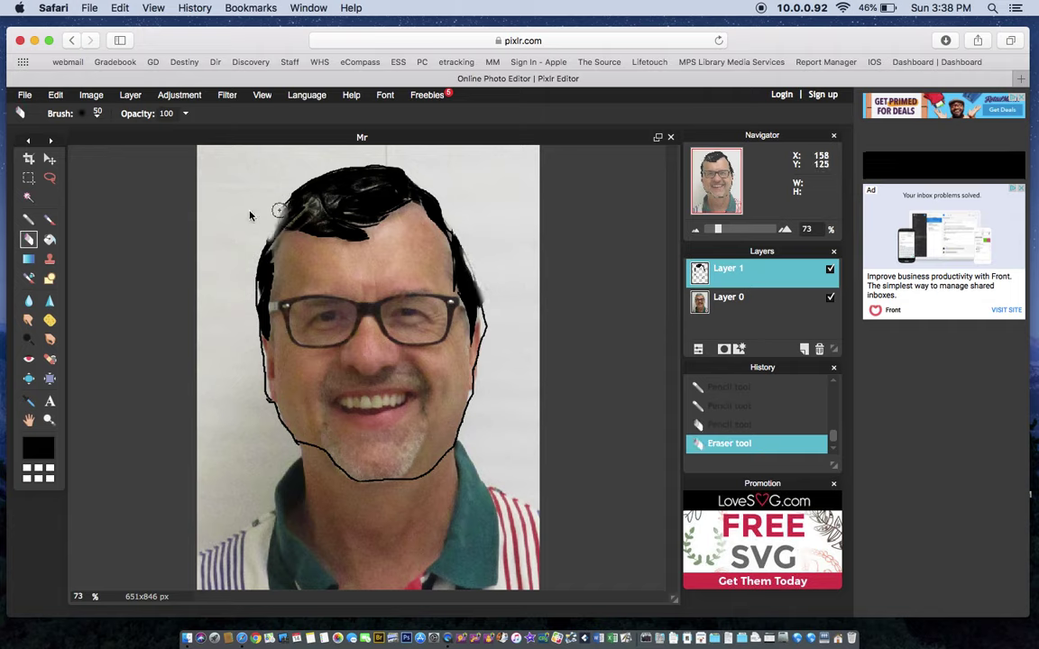
left_click(28, 219)
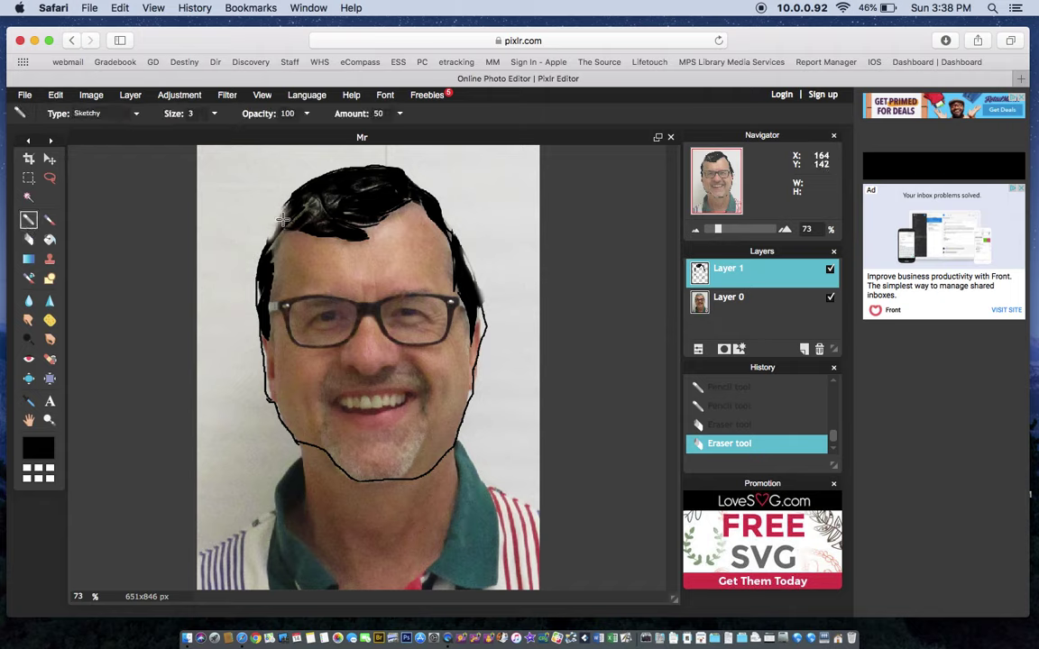
left_click_drag(276, 224, 276, 270)
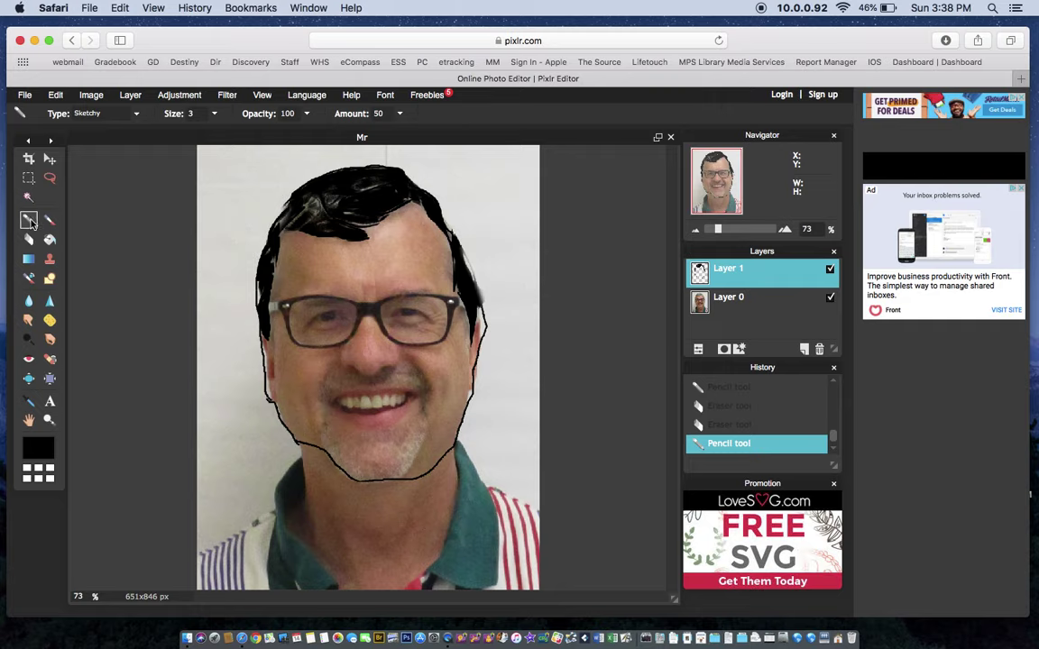
Step: Set the pencil back to Plain and trace both eyebrows above the glasses
left_click(136, 116)
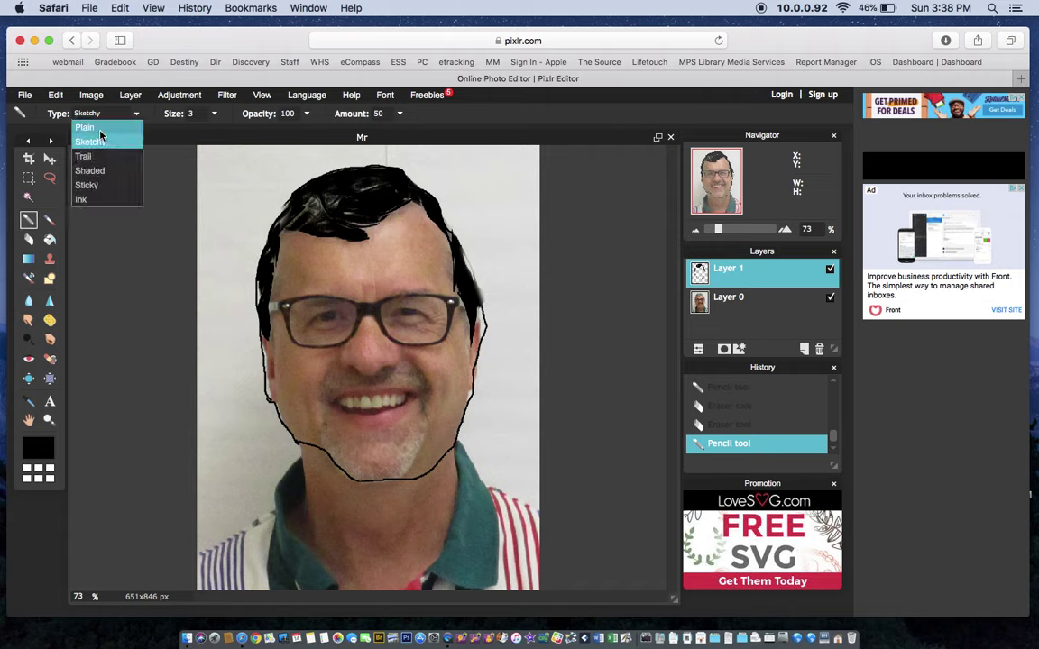
left_click(90, 127)
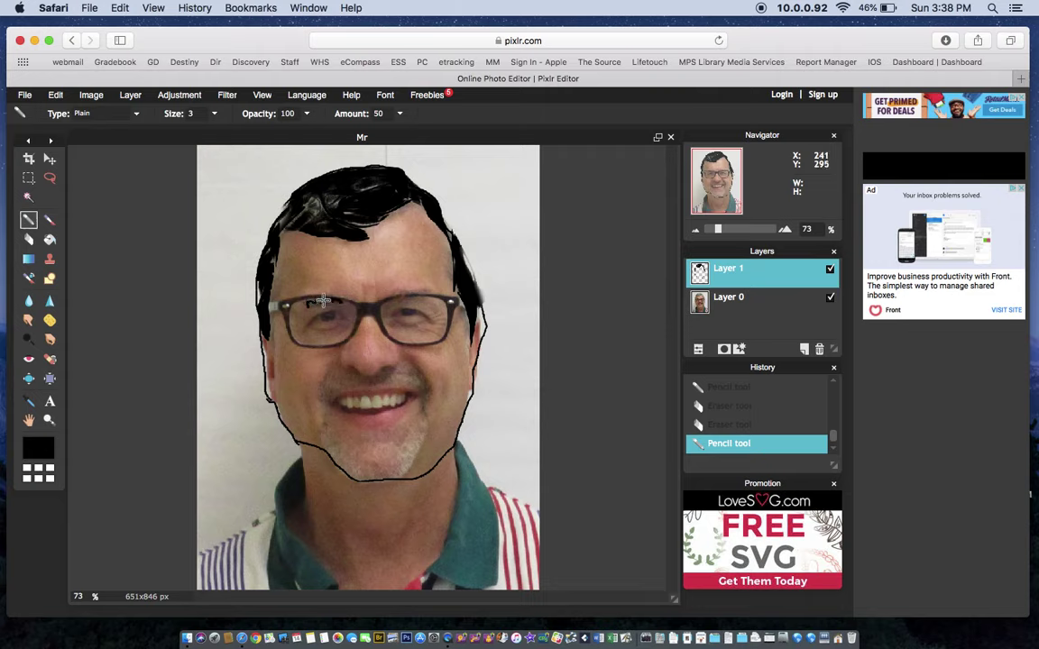
left_click_drag(322, 300, 307, 302)
left_click_drag(423, 293, 429, 294)
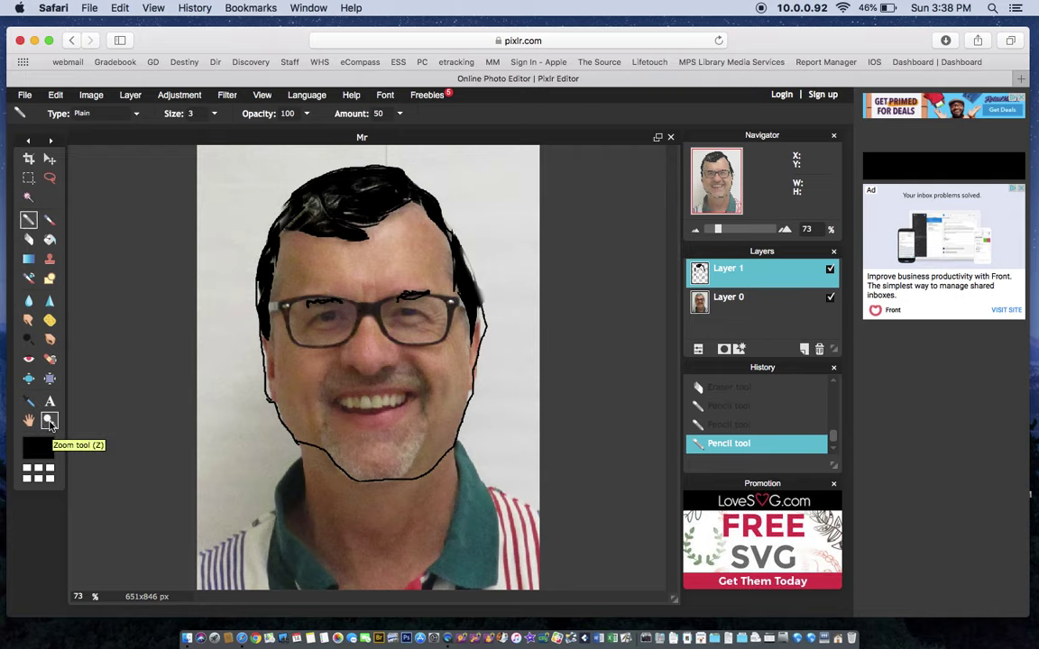
Step: Zoom in to 160% and outline both eyes as almond shapes with a size-2 pencil
left_click(50, 421)
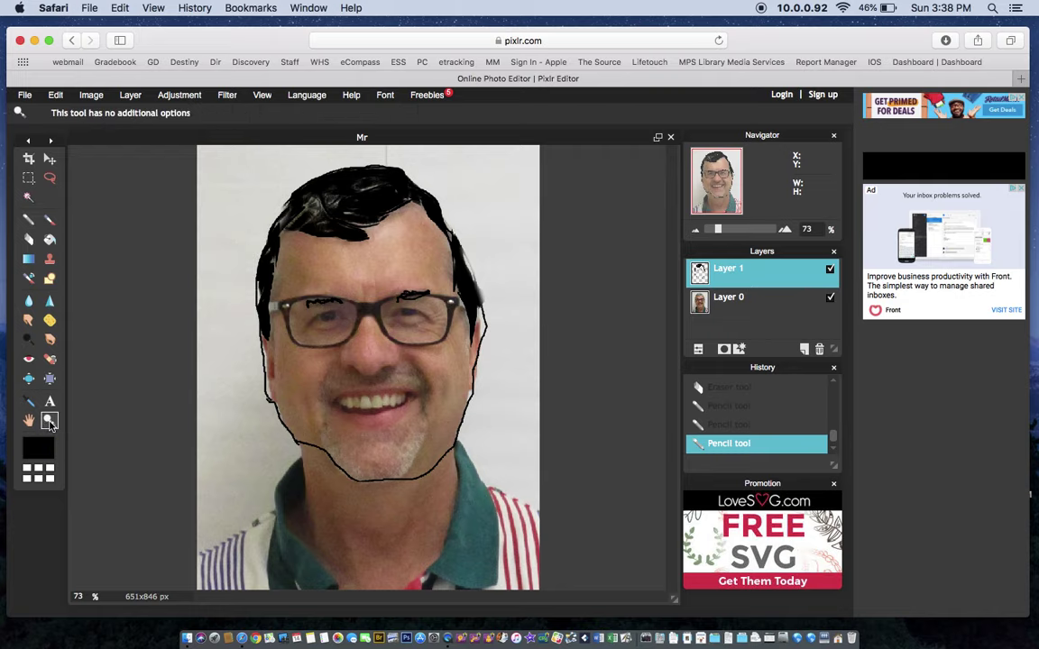
left_click(371, 308)
left_click(370, 301)
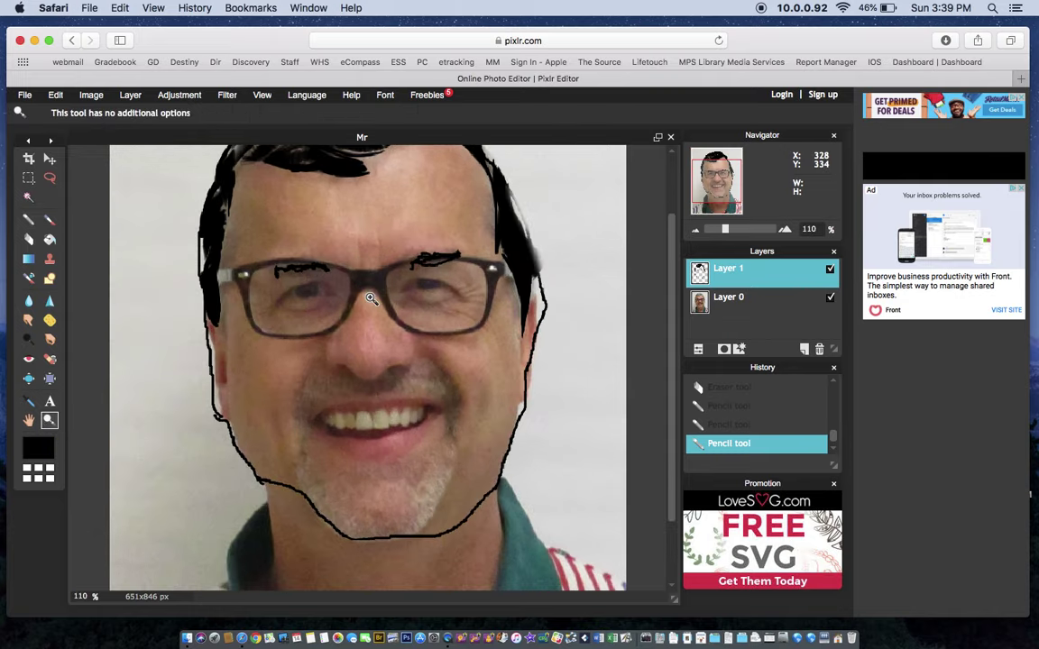
left_click(328, 248)
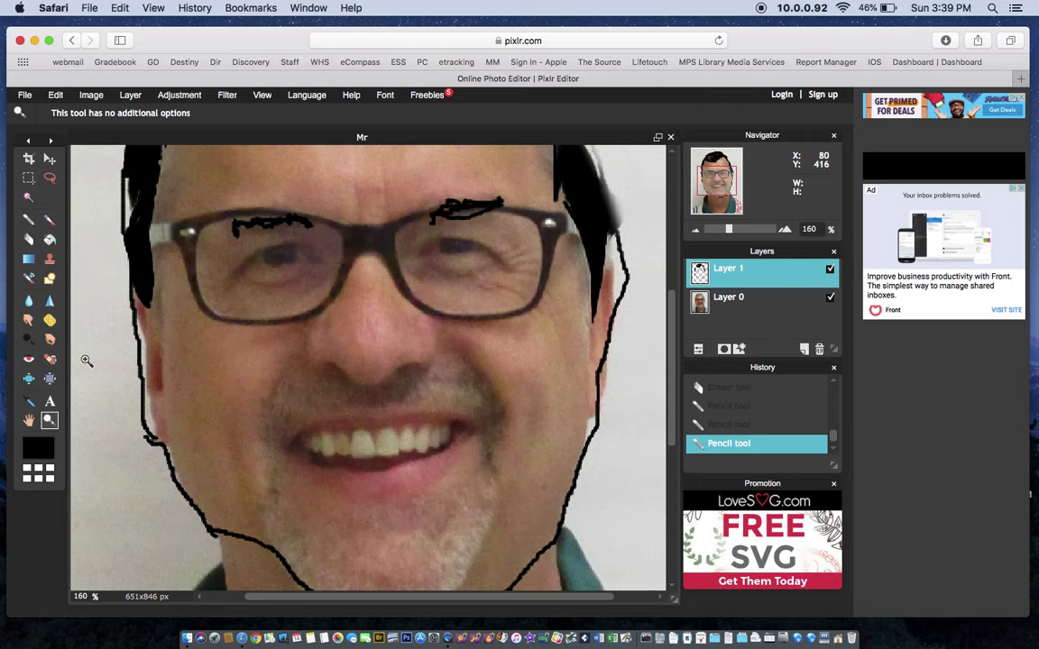
left_click(28, 220)
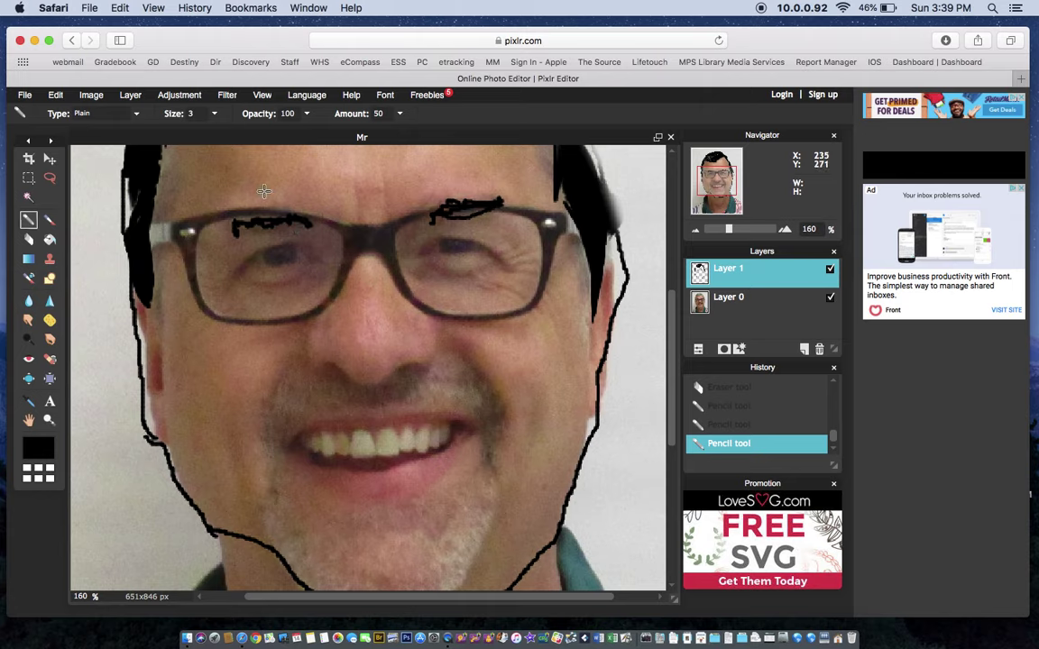
left_click(214, 114)
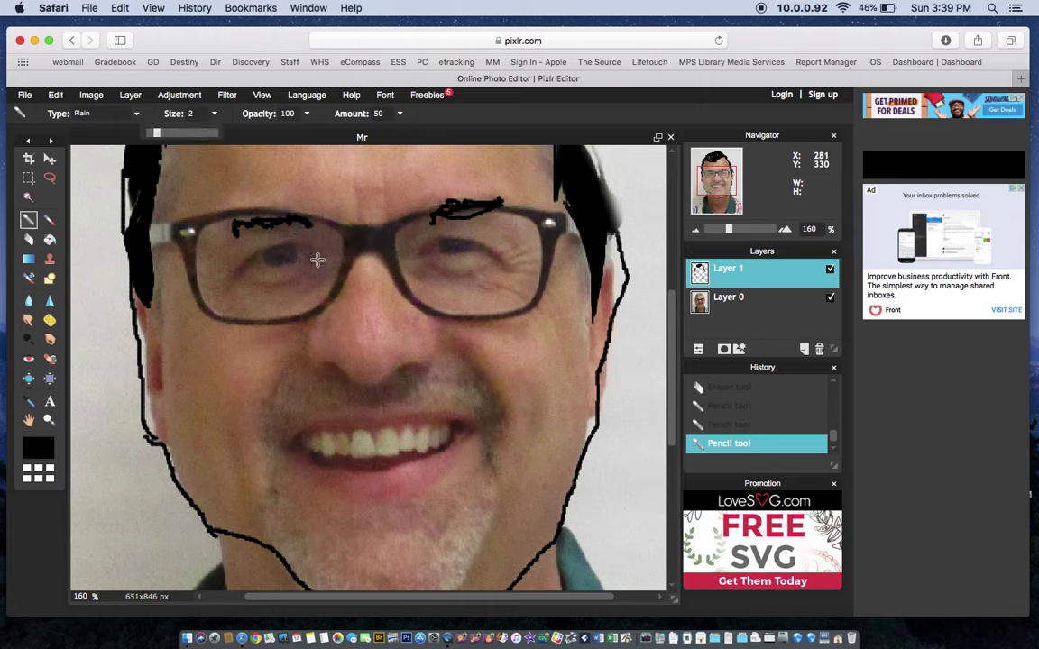
mouse_move(306, 252)
left_mouse_down()
mouse_move(250, 257)
mouse_move(324, 259)
left_mouse_up()
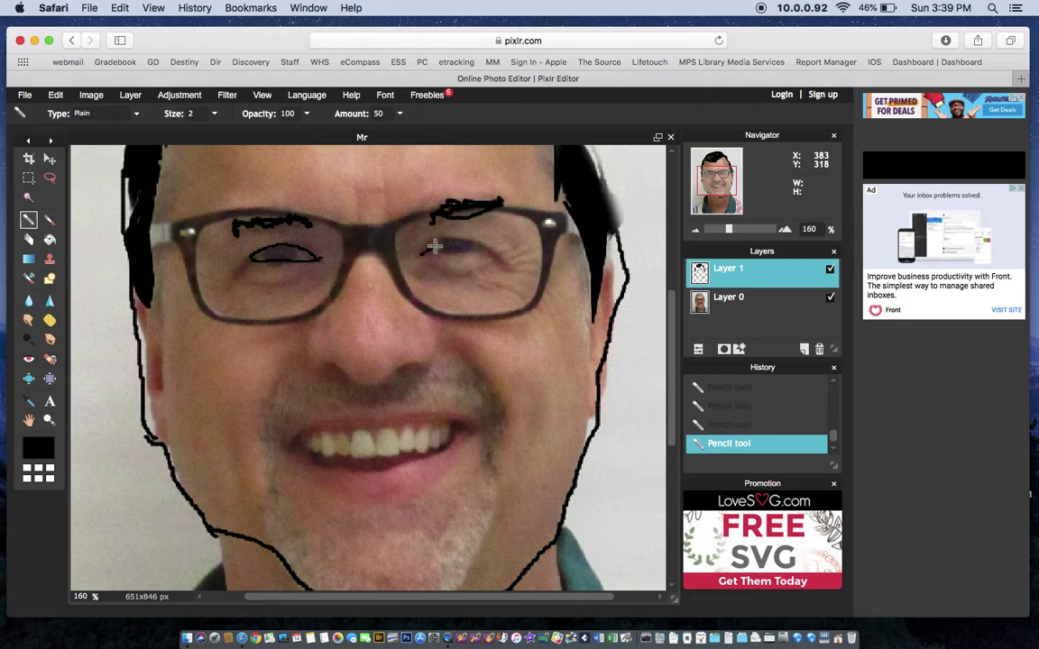
left_click_drag(434, 245, 470, 242)
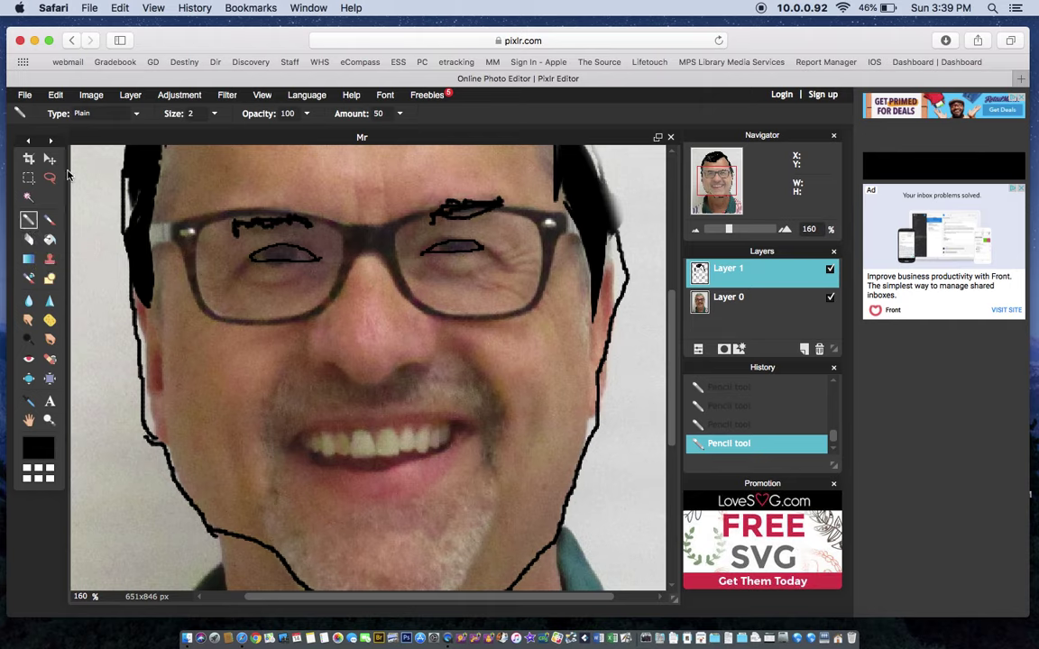
Step: Switch to an Ink pencil at size 3 and fill both pupils solid black
left_click(106, 114)
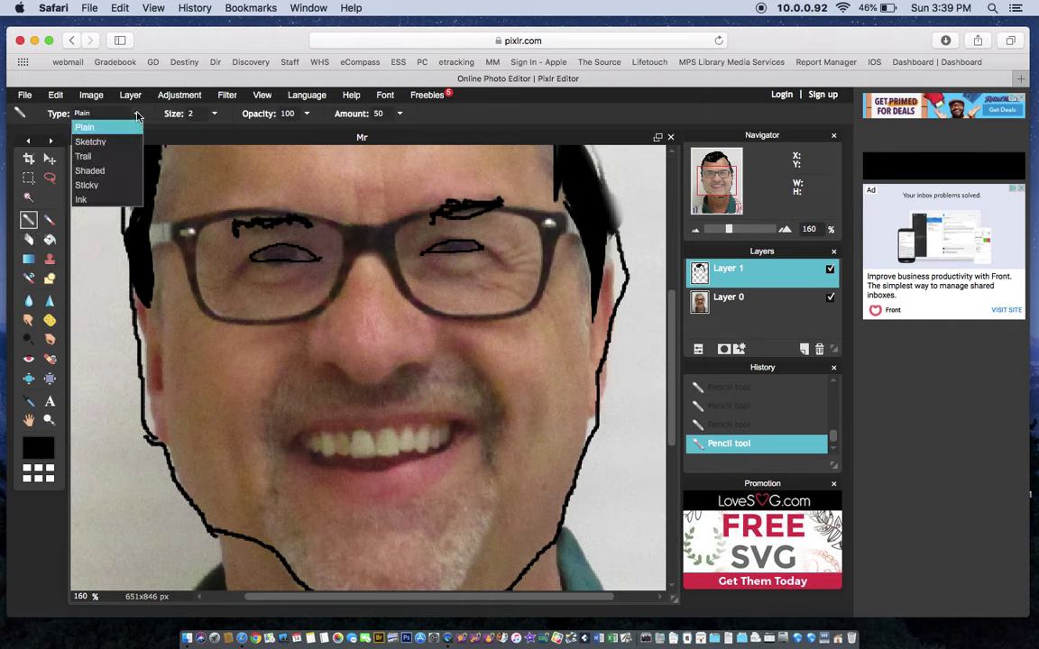
left_click(102, 199)
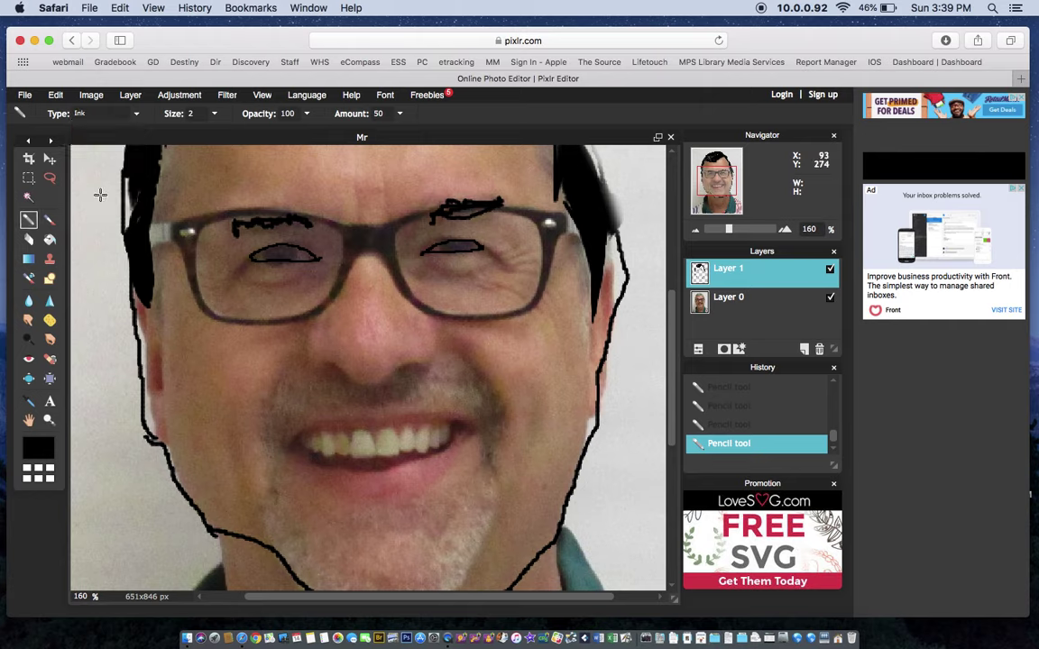
left_click(214, 114)
left_click_drag(164, 137, 171, 137)
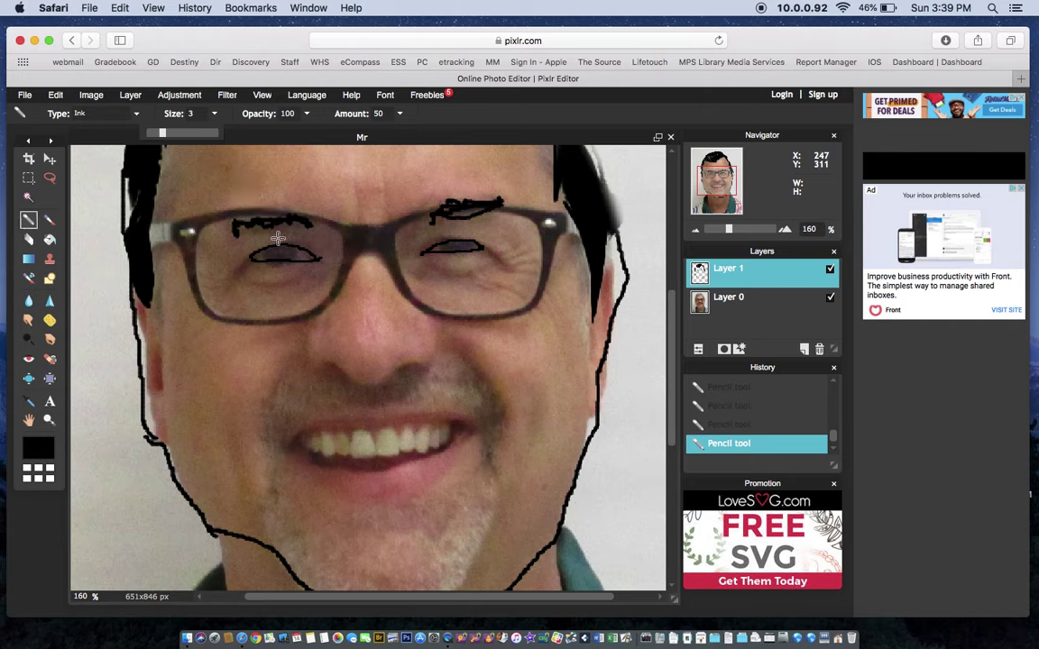
left_click_drag(279, 260, 279, 240)
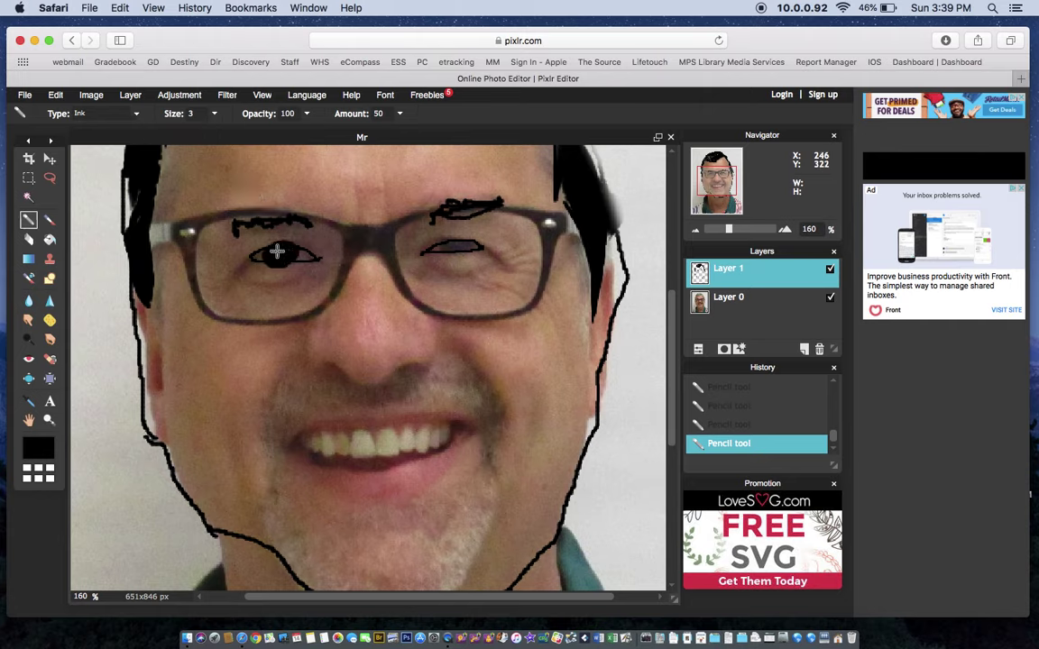
left_click_drag(456, 251, 450, 250)
Step: Erase the excess black scribble around the left pupil on Layer 1
left_click(31, 239)
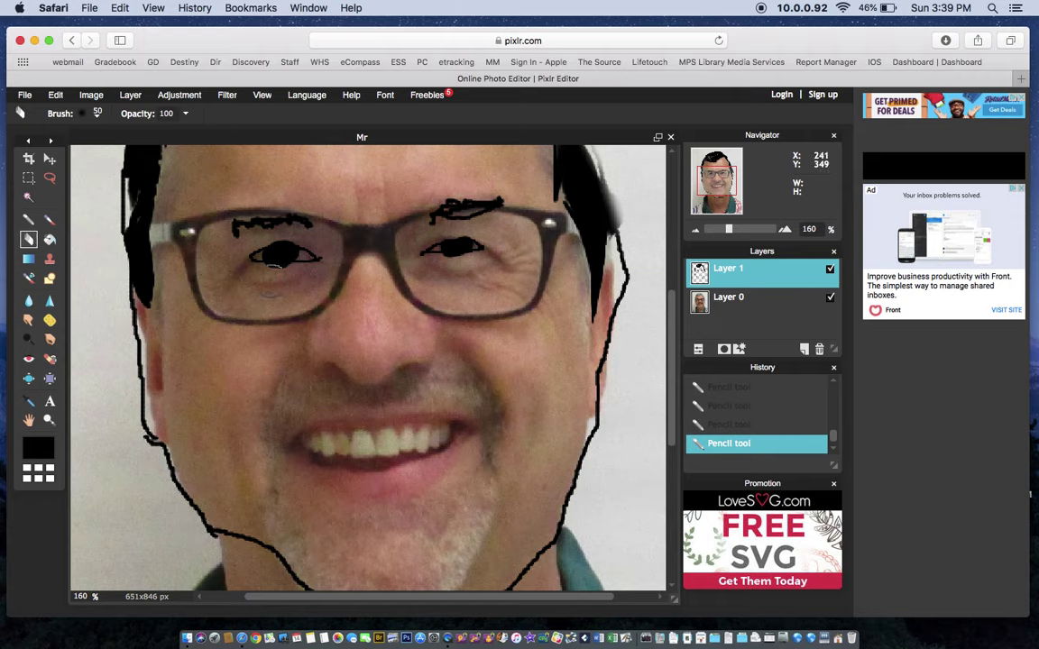
left_click_drag(268, 256, 291, 257)
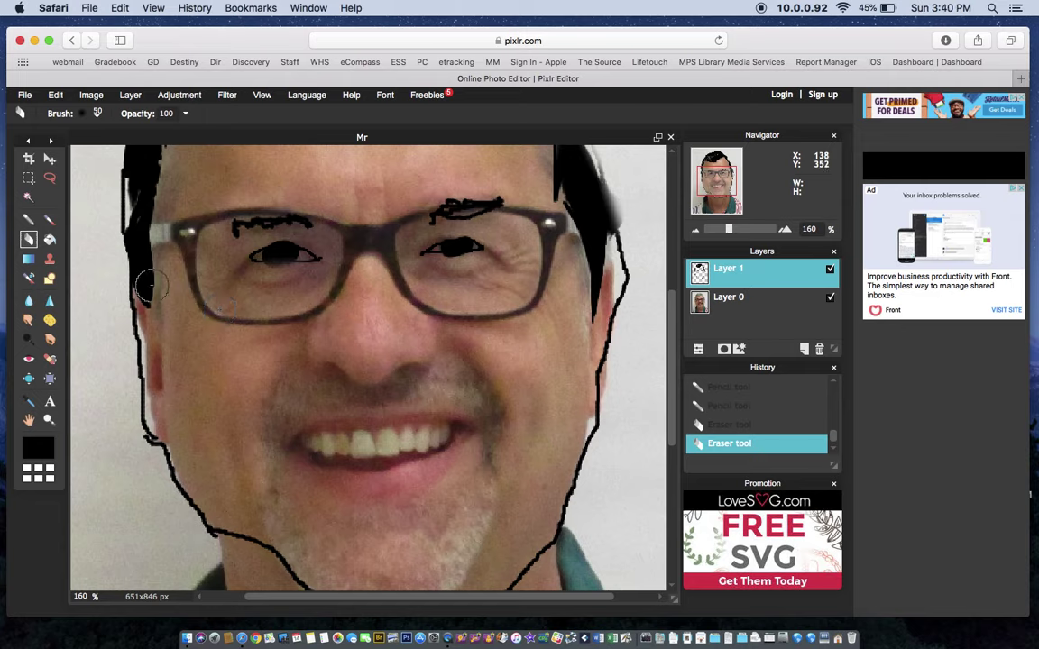
Step: Select the Pencil at size 2 and undo a stray nose stroke with Edit > Undo
left_click(29, 222)
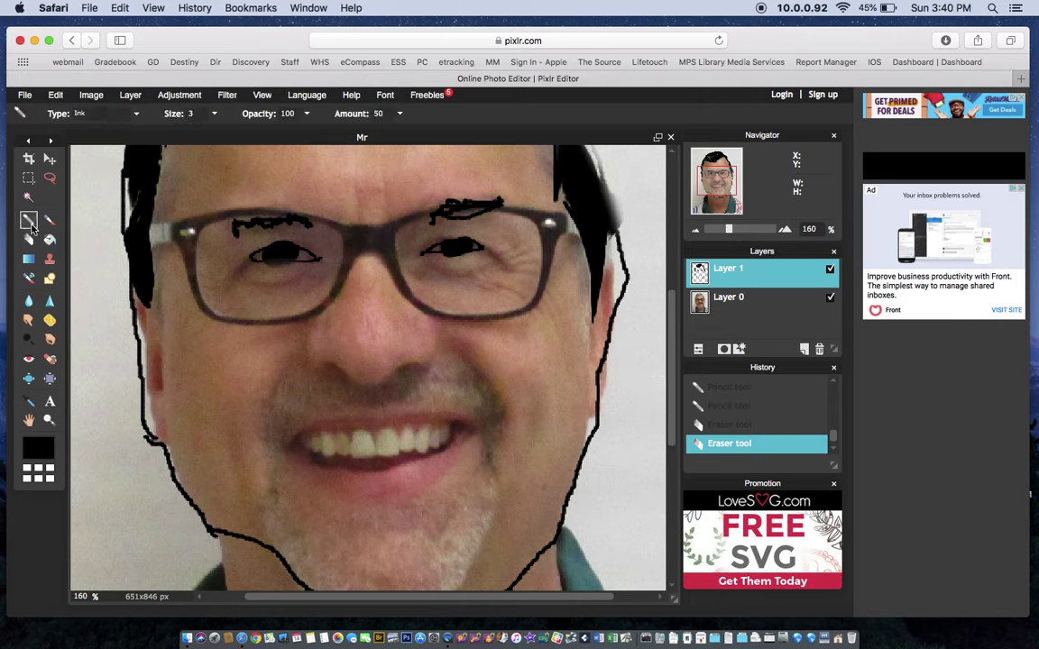
left_click(215, 115)
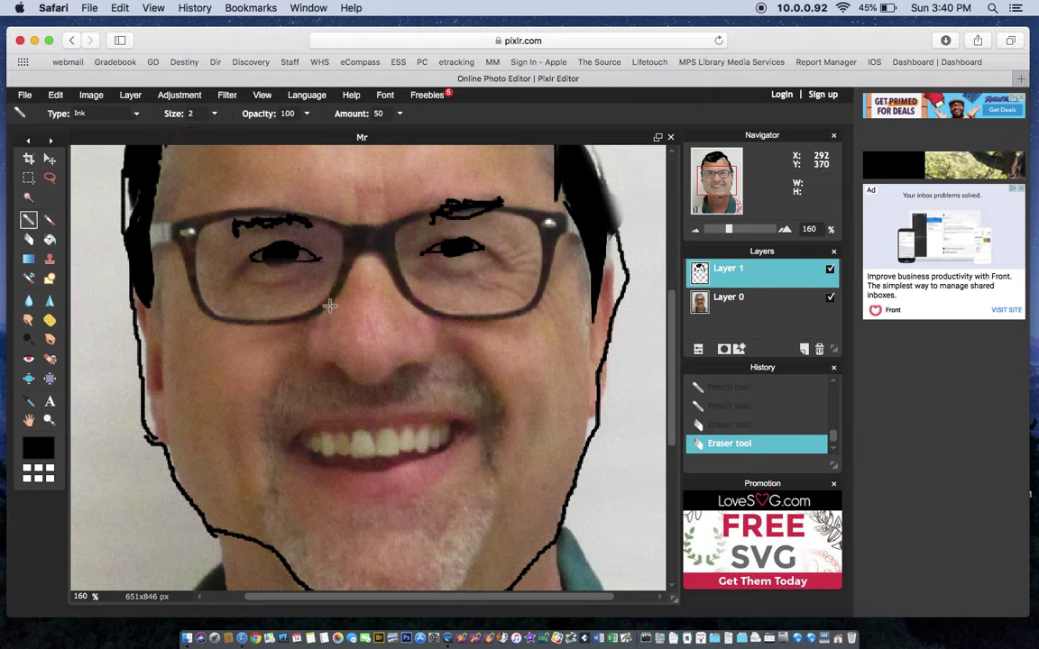
mouse_move(330, 304)
left_mouse_down()
mouse_move(308, 350)
mouse_move(315, 365)
left_mouse_up()
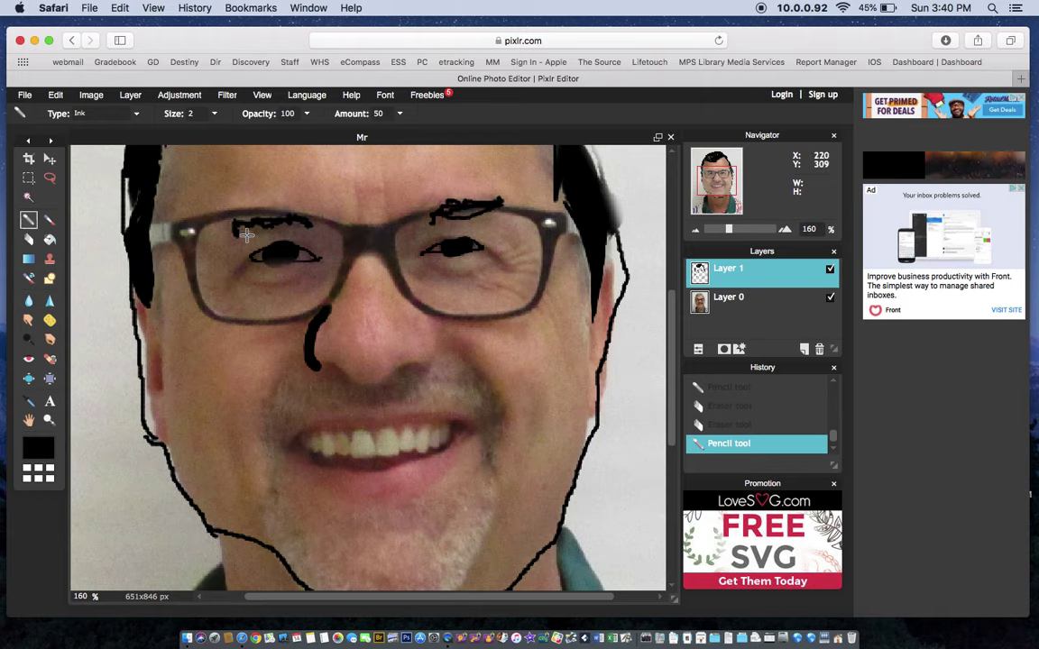
left_click(55, 95)
left_click(75, 112)
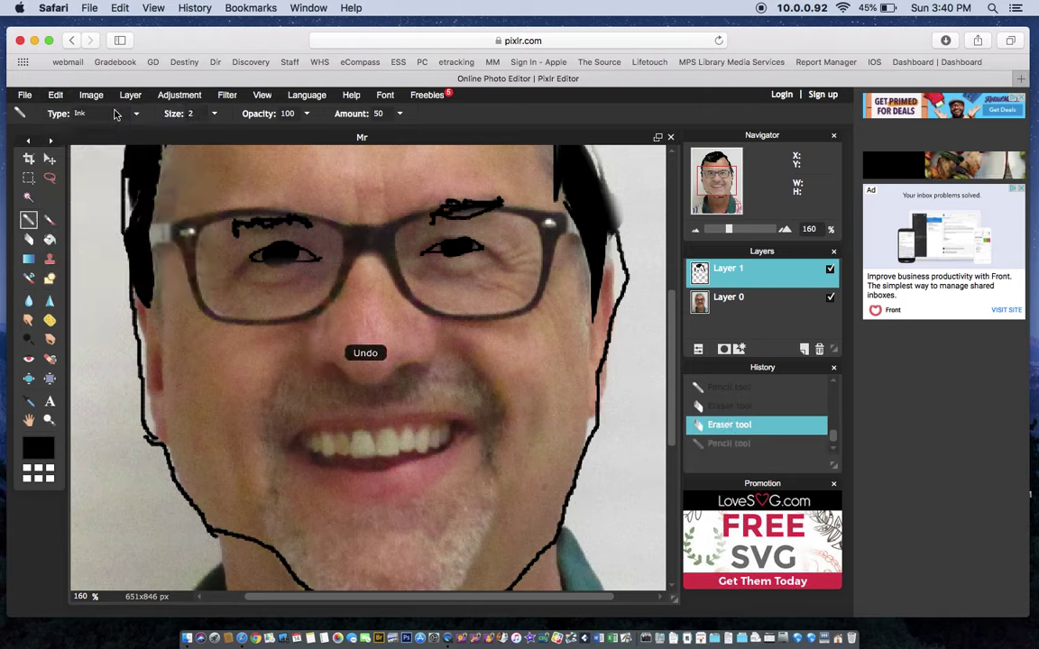
Step: Switch the pencil type to Plain and trace the nose outline below the glasses
left_click(120, 112)
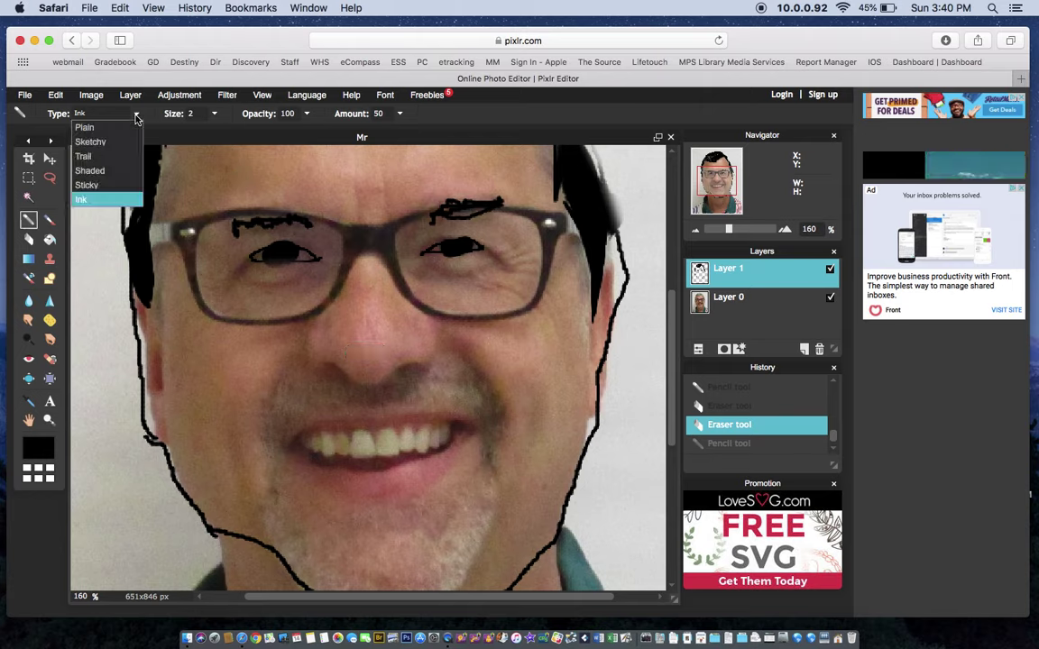
left_click(109, 129)
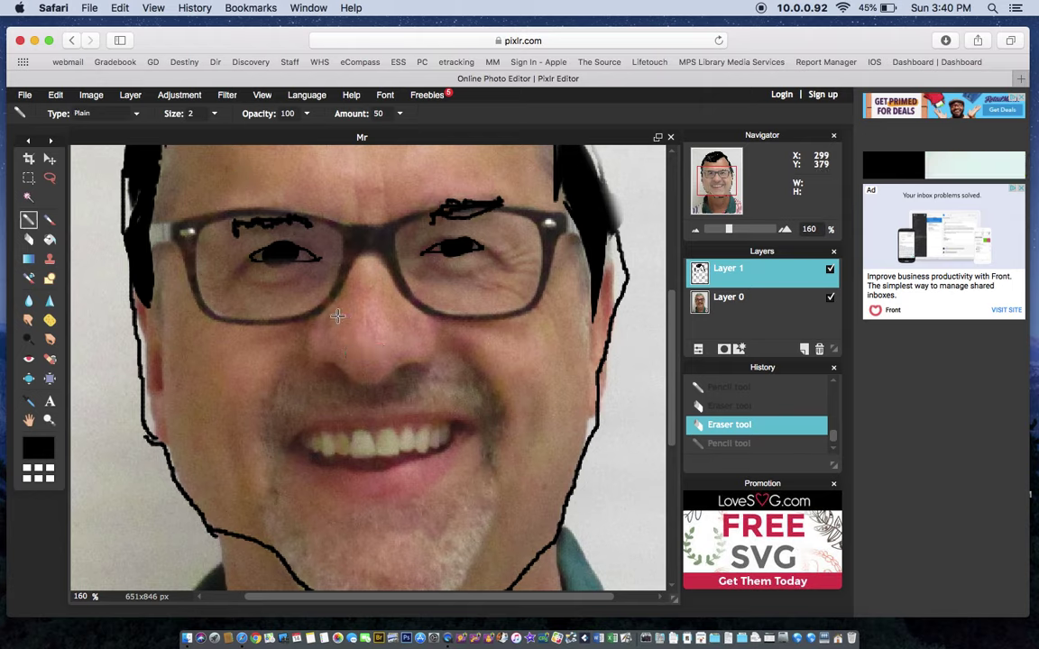
mouse_move(322, 309)
left_mouse_down()
mouse_move(311, 353)
mouse_move(323, 365)
mouse_move(379, 376)
mouse_move(440, 351)
left_mouse_up()
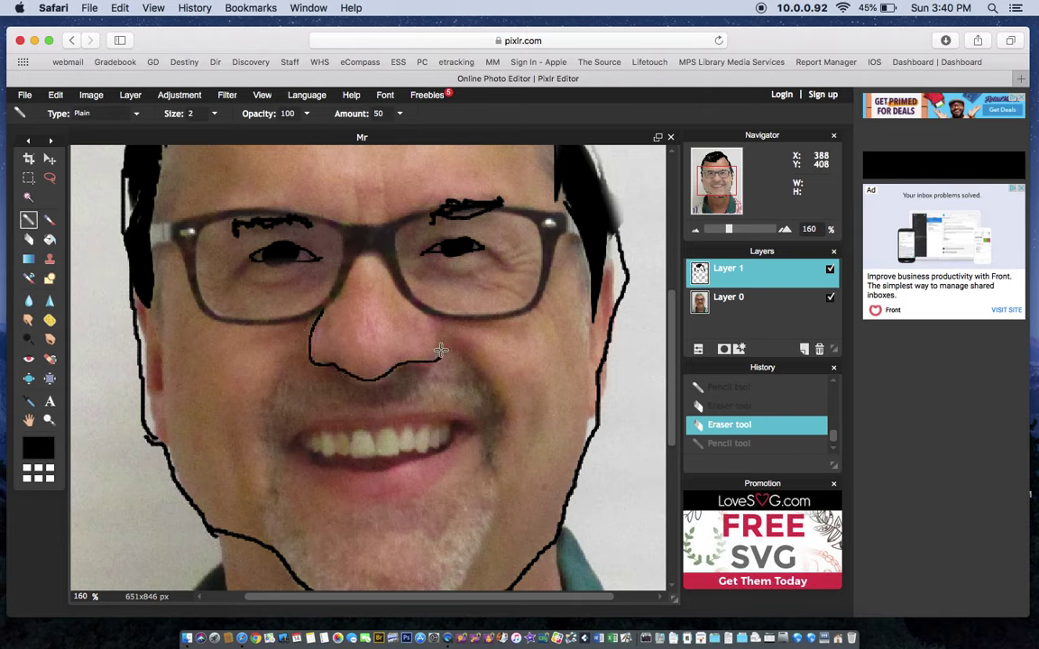
left_click_drag(420, 309, 419, 308)
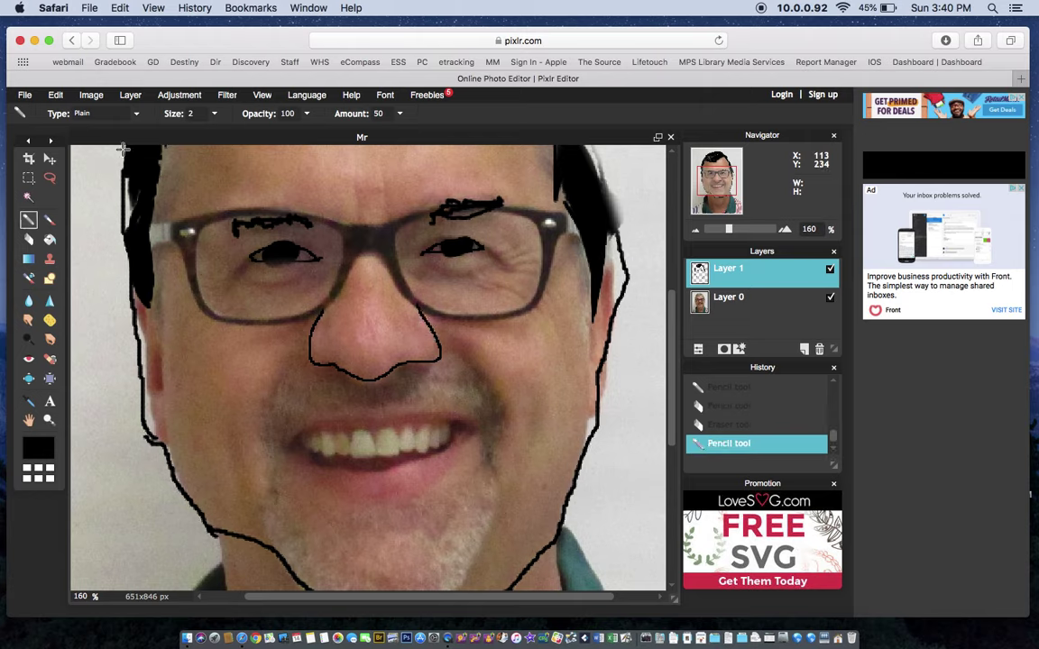
Step: Switch the pencil type to Ink and trace both glasses frames and the bridge
left_click(138, 118)
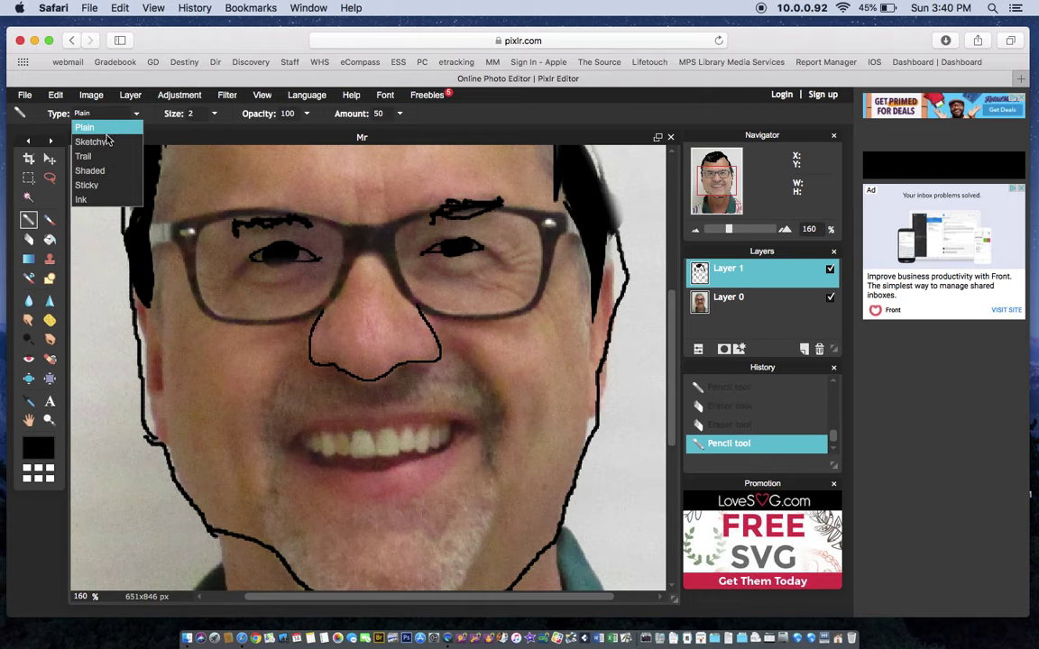
left_click(91, 180)
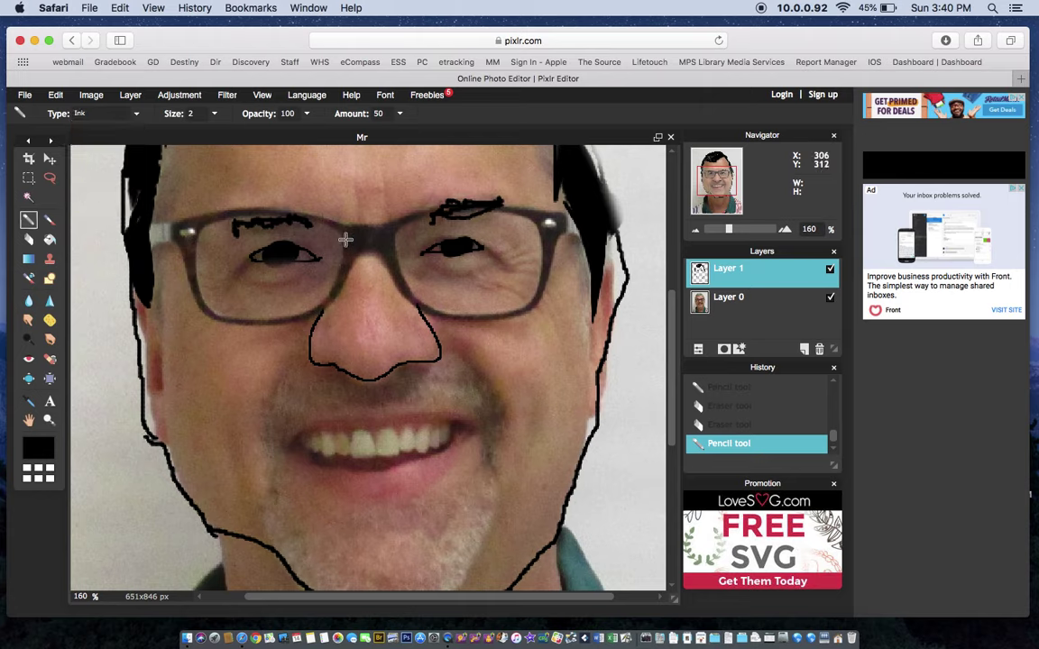
mouse_move(331, 226)
left_mouse_down()
mouse_move(175, 225)
mouse_move(204, 228)
mouse_move(177, 238)
mouse_move(187, 243)
mouse_move(192, 234)
mouse_move(147, 236)
mouse_move(173, 228)
mouse_move(150, 232)
mouse_move(187, 243)
mouse_move(225, 318)
left_mouse_up()
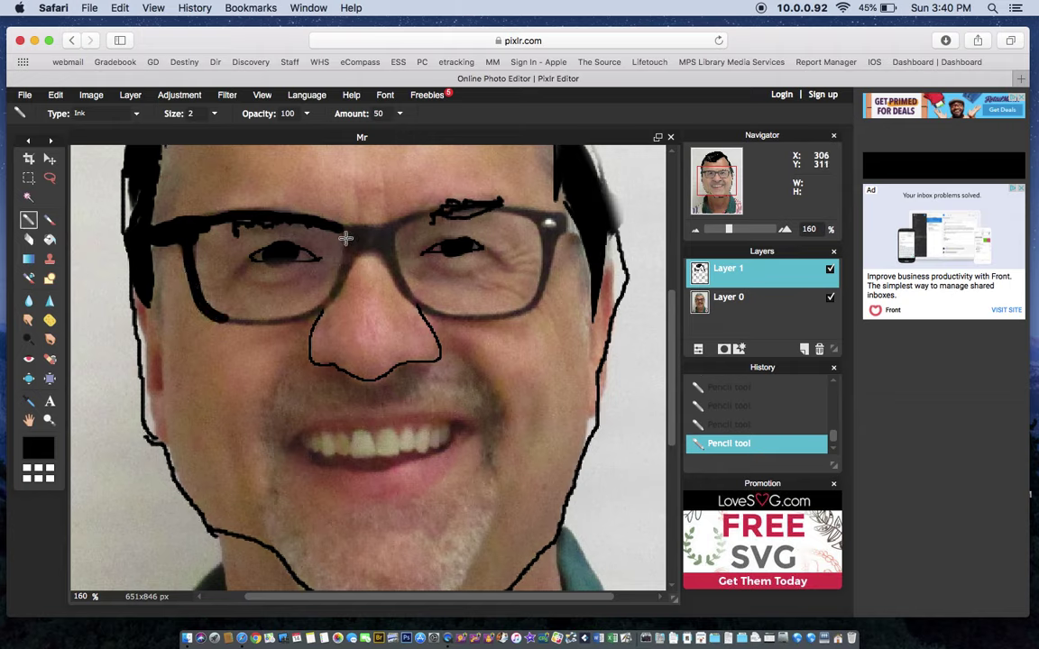
mouse_move(365, 232)
left_mouse_down()
mouse_move(469, 208)
mouse_move(559, 218)
mouse_move(540, 223)
mouse_move(560, 232)
mouse_move(550, 231)
mouse_move(543, 285)
mouse_move(523, 312)
mouse_move(429, 311)
mouse_move(402, 292)
mouse_move(389, 242)
mouse_move(356, 241)
mouse_move(385, 257)
mouse_move(347, 239)
mouse_move(358, 247)
mouse_move(328, 297)
mouse_move(302, 319)
mouse_move(223, 322)
left_mouse_up()
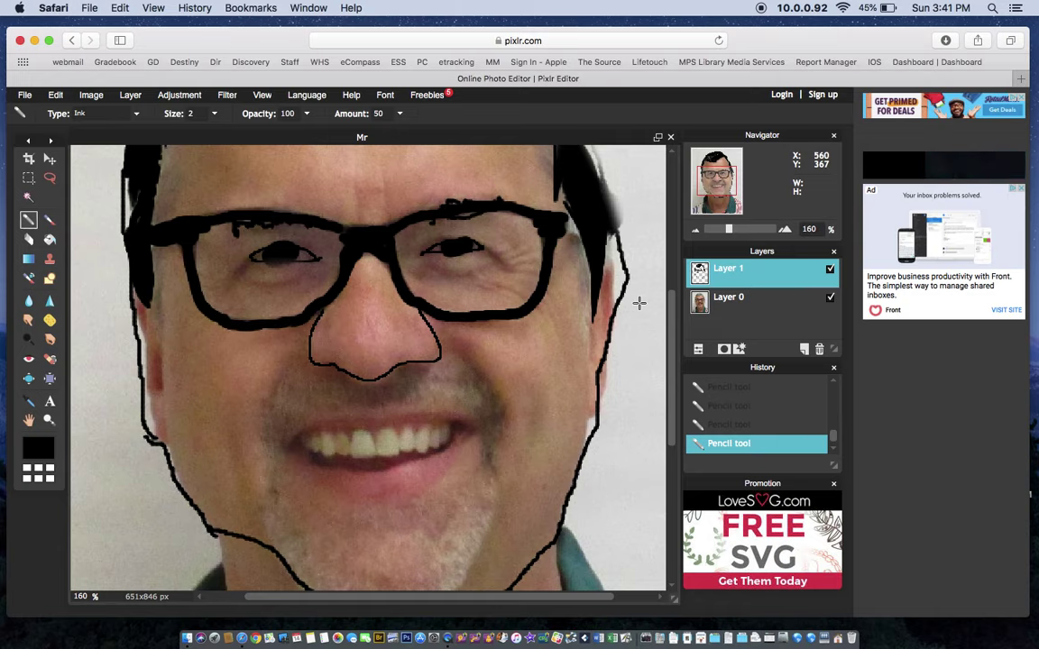
Step: Hide the photo layer, fit the whole image with View > Show all, then show the photo again
left_click(830, 298)
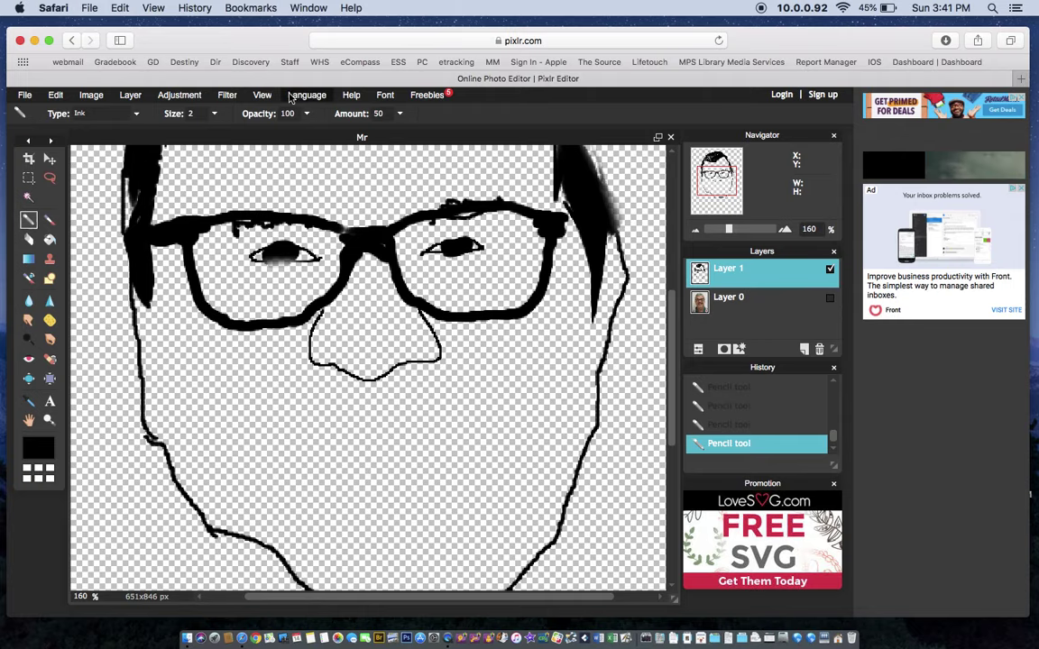
left_click(262, 95)
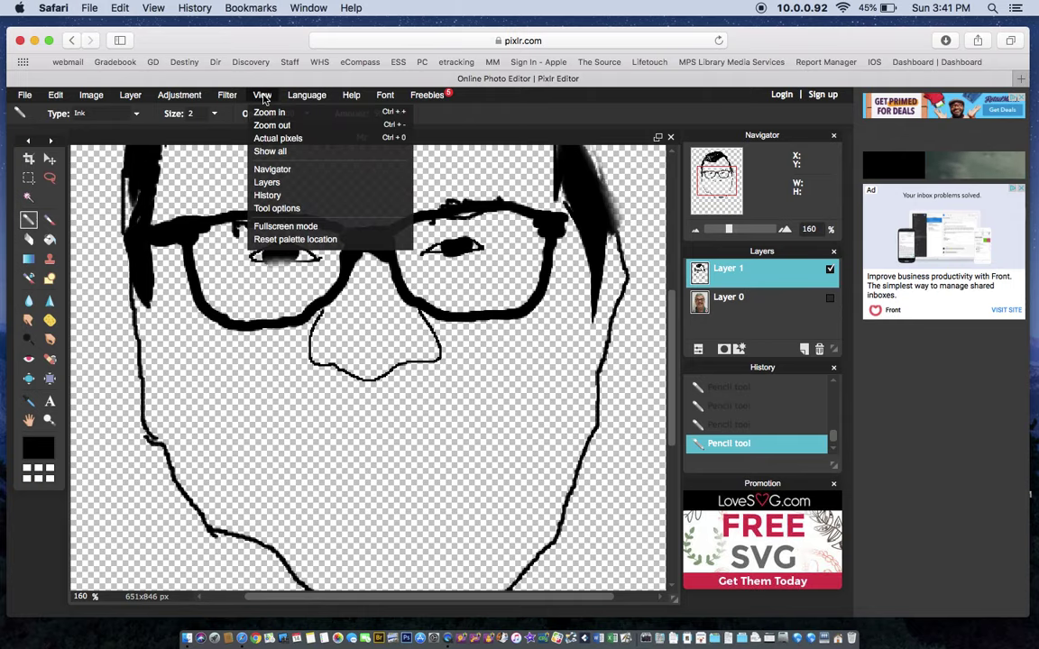
left_click(271, 150)
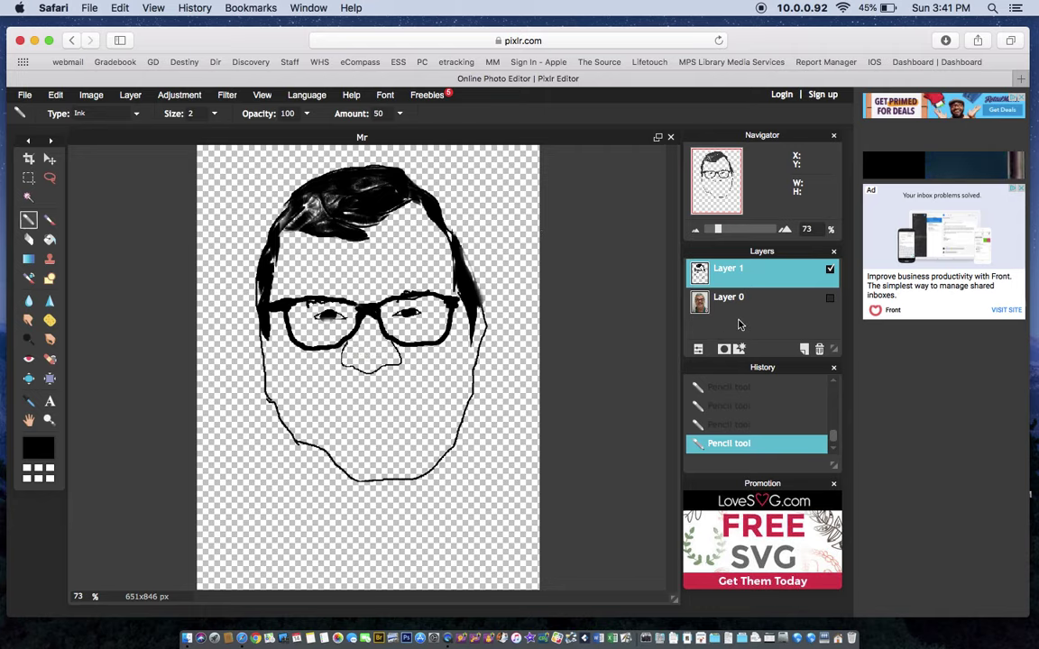
left_click(830, 298)
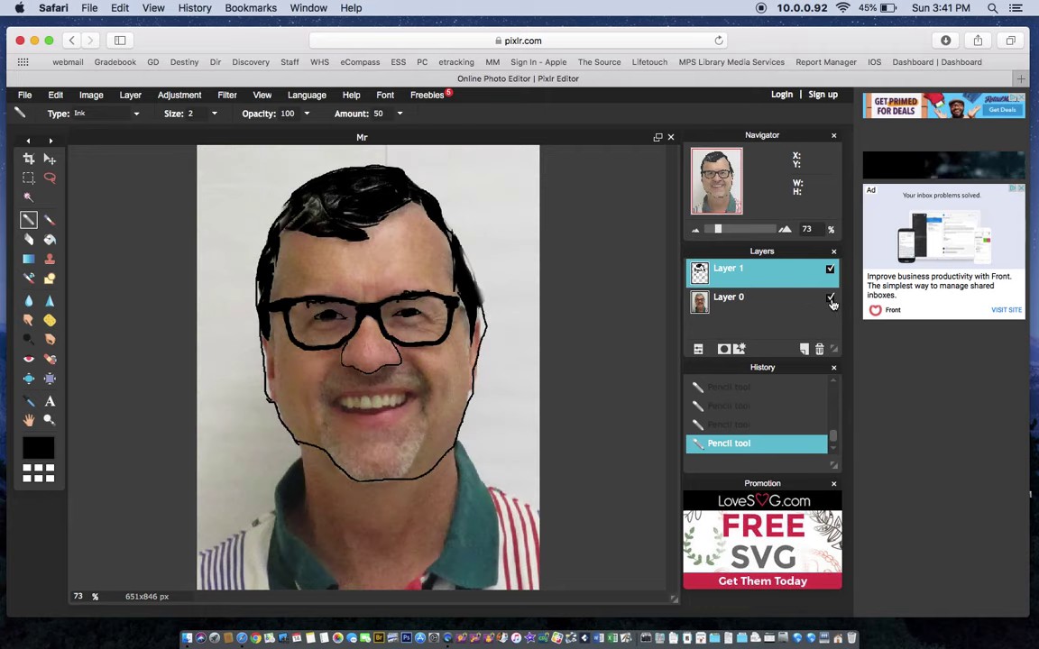
Step: Zoom in closely on the mouth with the Zoom tool
left_click(50, 420)
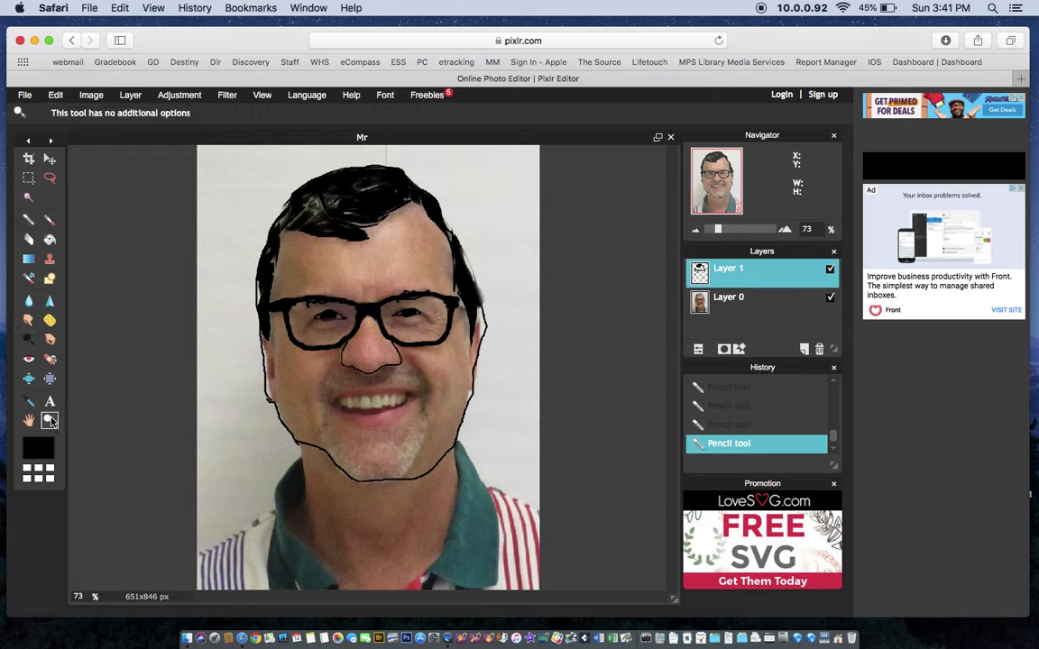
left_click(387, 418)
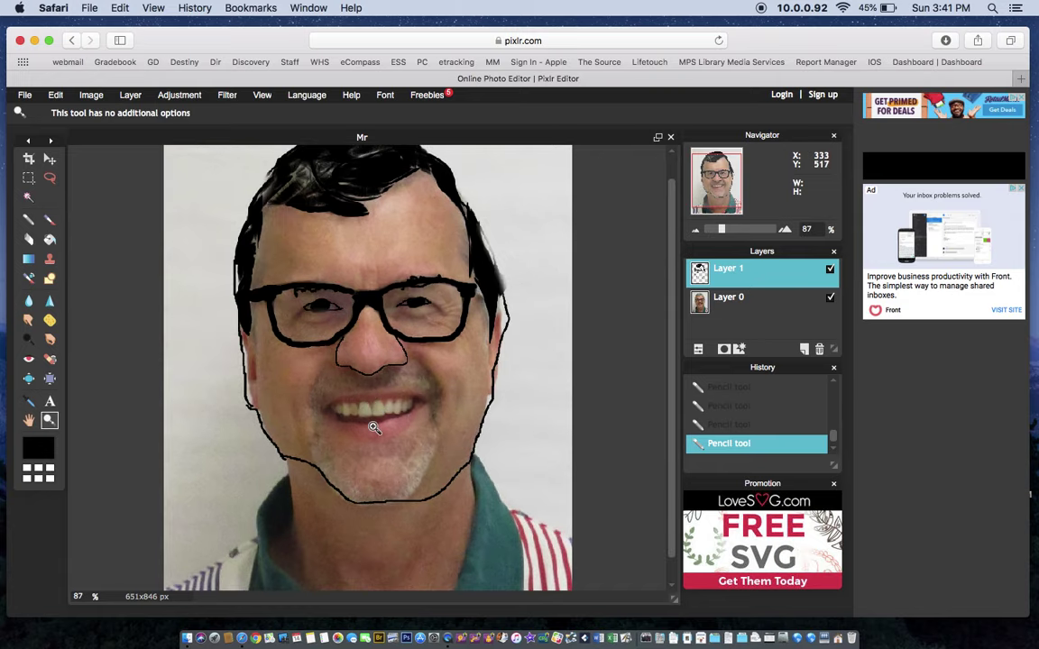
left_click(377, 423)
left_click(377, 423)
left_click(376, 419)
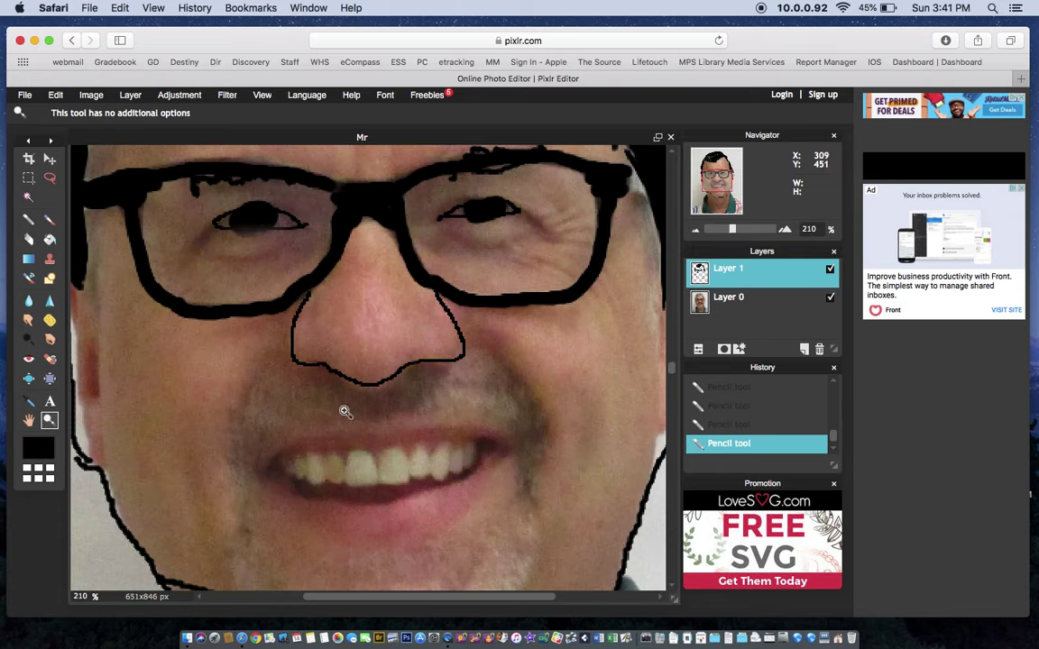
Step: Trace the outline of the smiling lips with the Plain-type Pencil
left_click(29, 219)
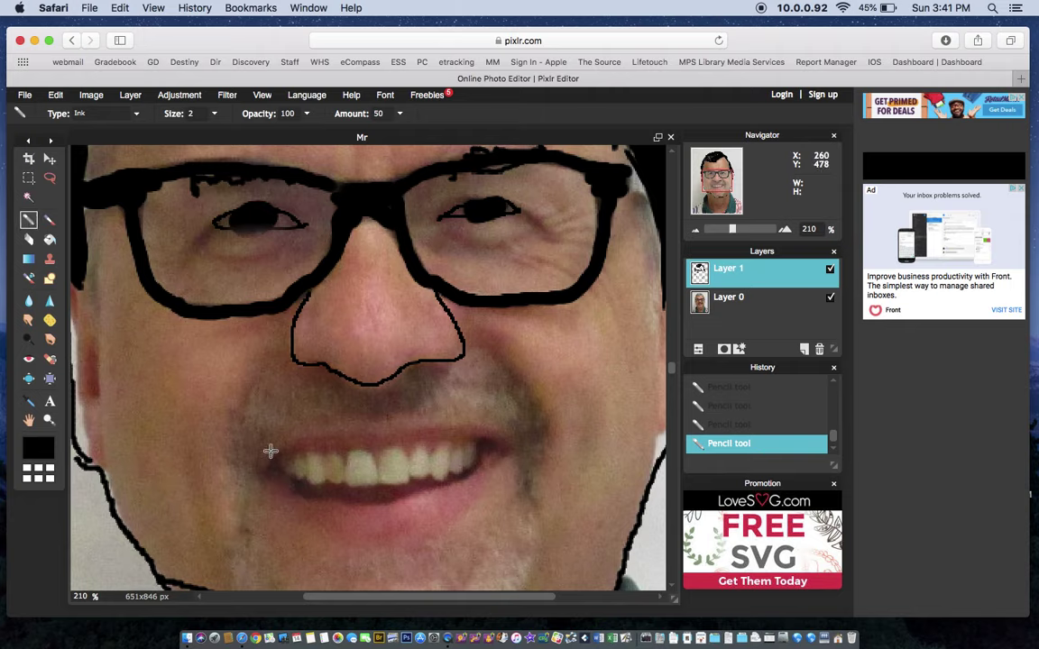
left_click(135, 115)
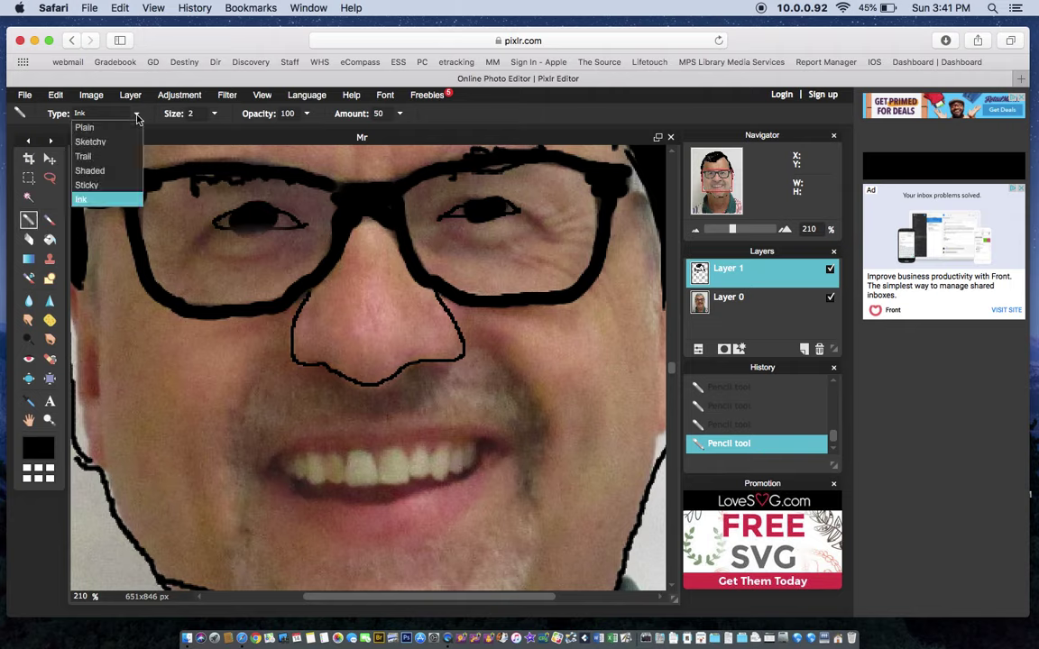
left_click(99, 125)
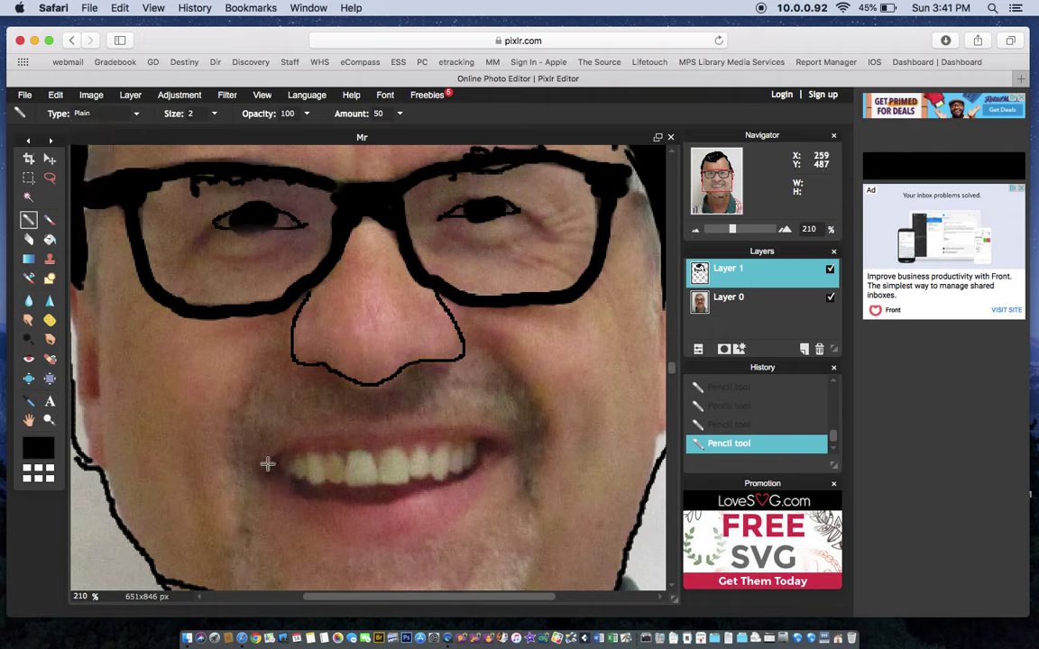
mouse_move(273, 459)
left_mouse_down()
mouse_move(320, 434)
mouse_move(402, 425)
mouse_move(465, 426)
mouse_move(505, 441)
mouse_move(495, 471)
mouse_move(434, 530)
mouse_move(379, 545)
mouse_move(341, 542)
mouse_move(265, 476)
mouse_move(278, 461)
mouse_move(354, 444)
mouse_move(502, 446)
mouse_move(432, 490)
mouse_move(383, 504)
mouse_move(318, 505)
mouse_move(293, 487)
left_mouse_up()
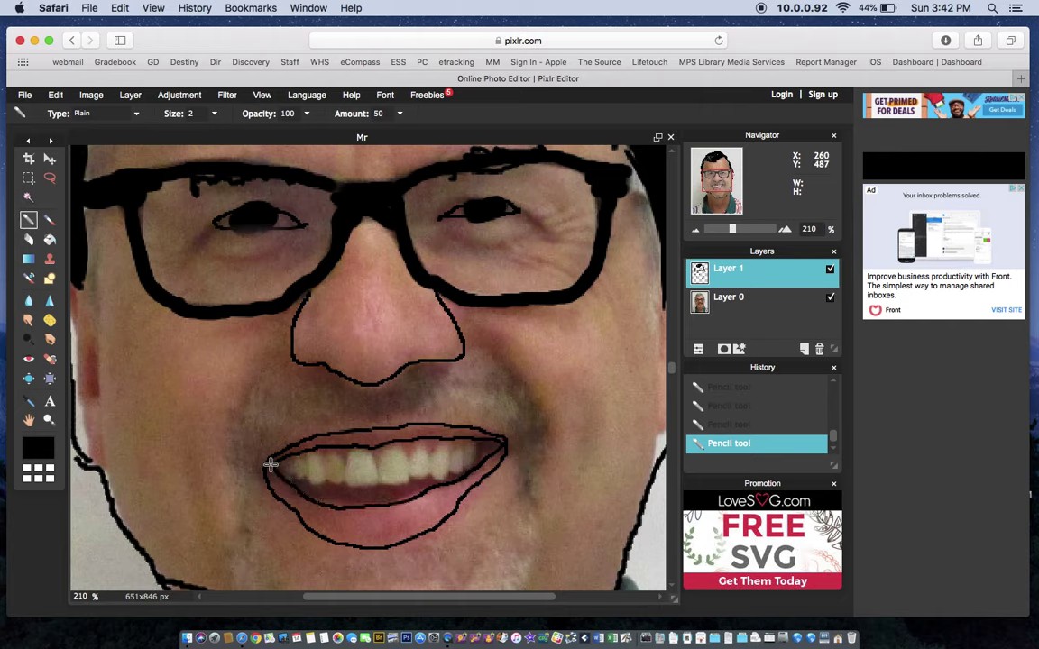
Step: Toggle Layer 0 off and on to check the lip trace, then fit the whole image in view
left_click(831, 298)
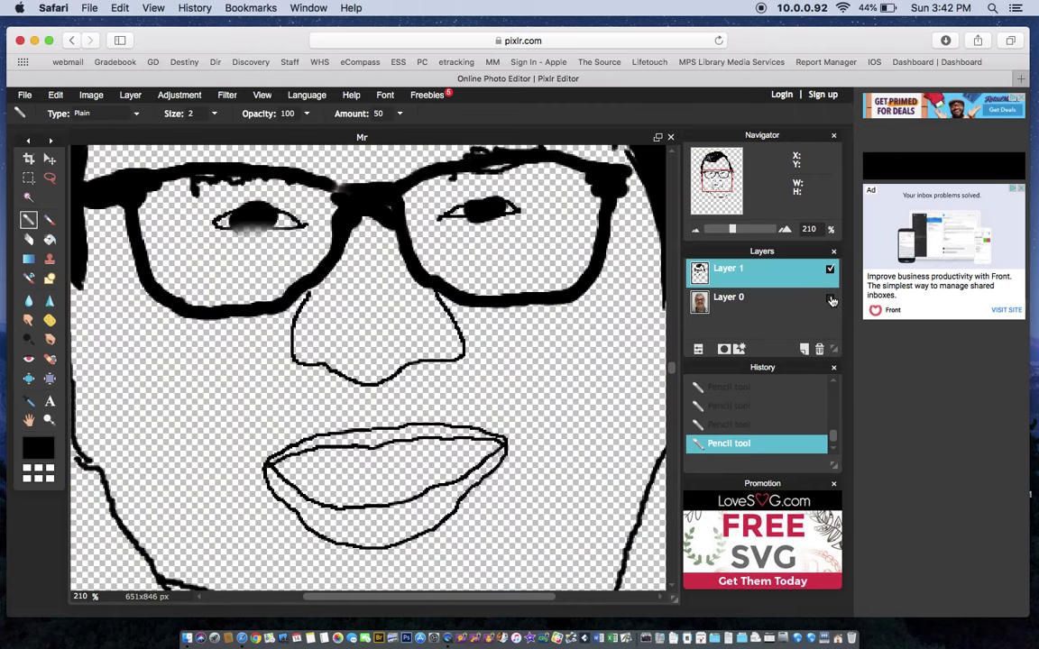
left_click(831, 299)
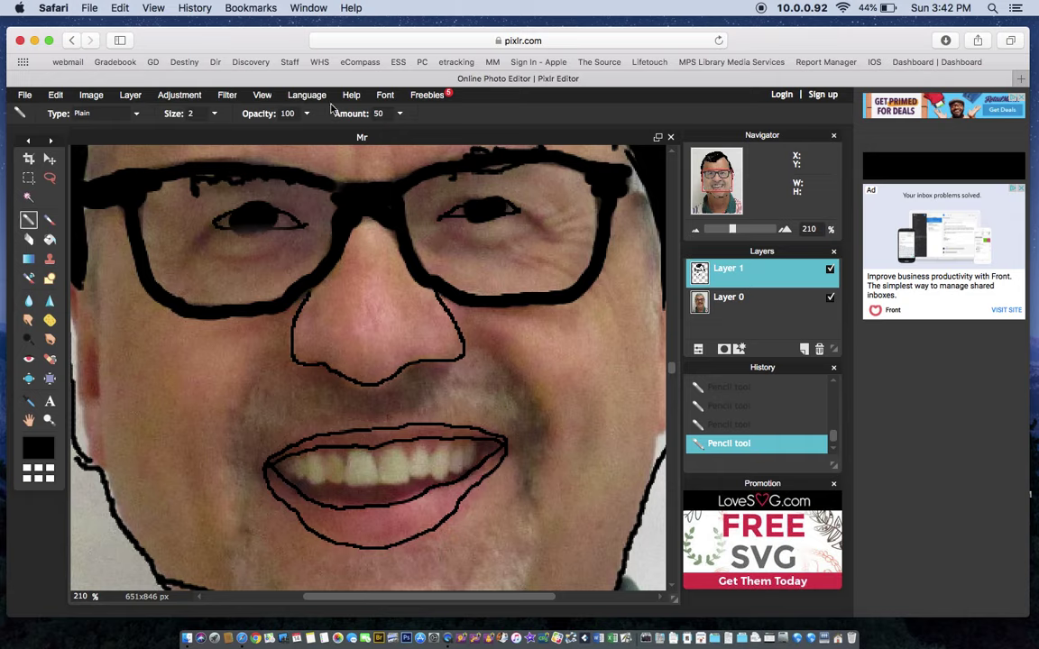
left_click(266, 98)
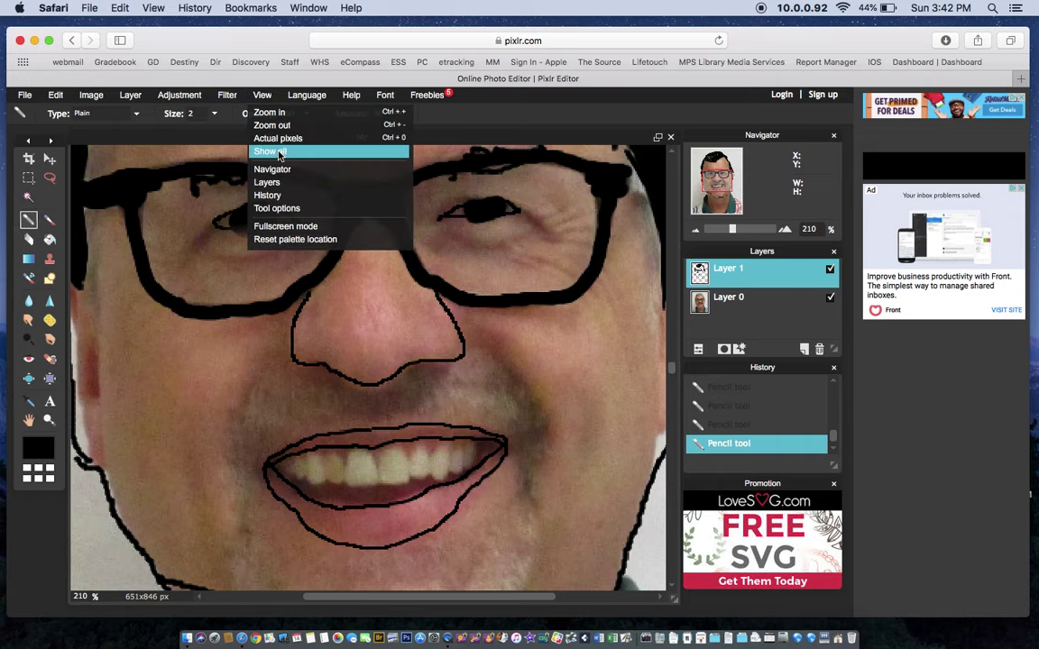
left_click(284, 149)
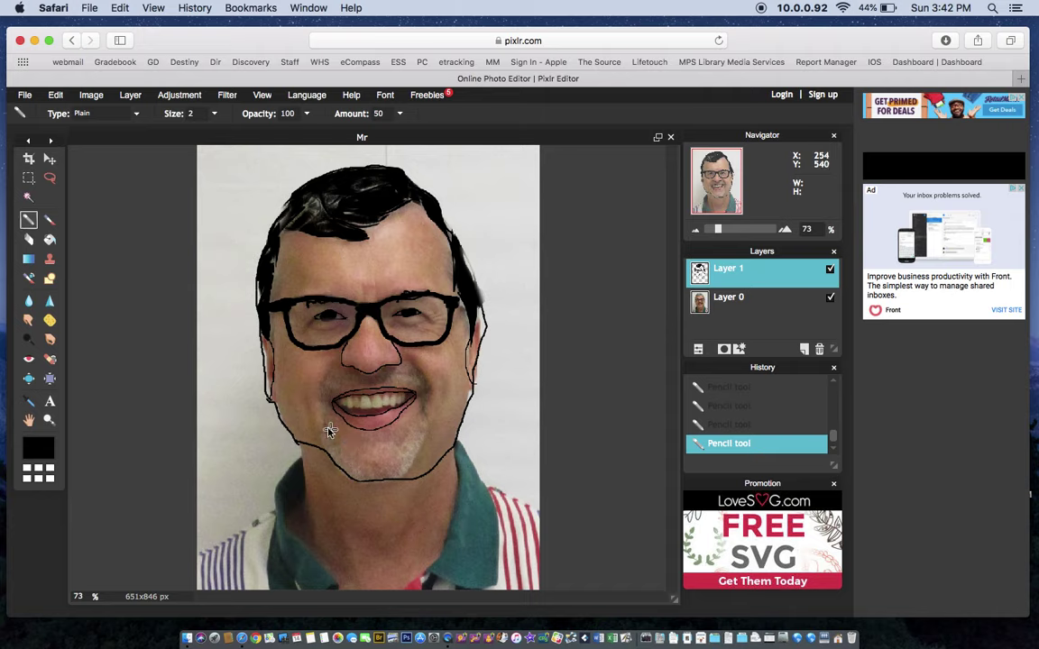
Step: Sketch zigzag beard strokes across the chin with the Pencil
left_click_drag(330, 441, 351, 450)
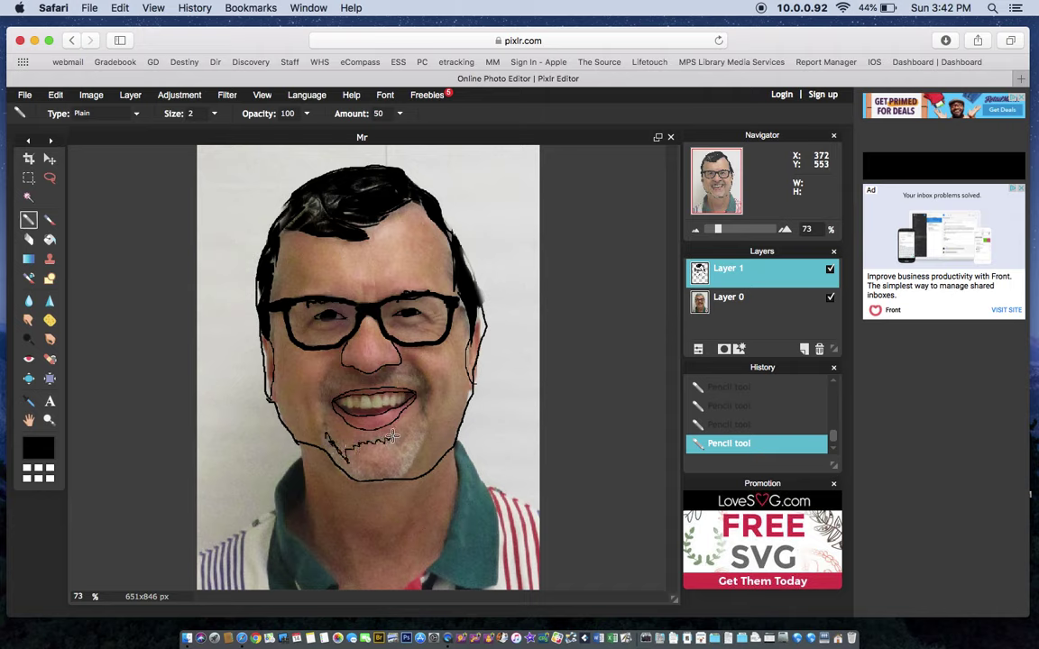
mouse_move(392, 438)
left_mouse_down()
mouse_move(427, 442)
mouse_move(419, 446)
mouse_move(416, 428)
mouse_move(420, 463)
mouse_move(408, 442)
mouse_move(377, 471)
left_mouse_up()
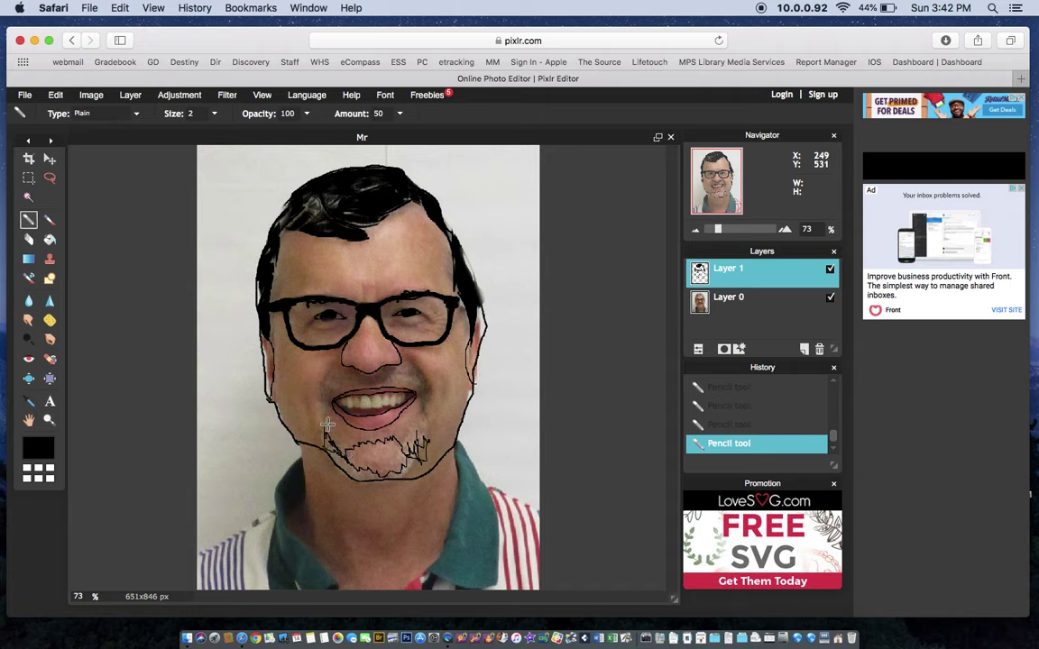
mouse_move(330, 416)
left_mouse_down()
mouse_move(328, 444)
mouse_move(397, 442)
mouse_move(422, 422)
mouse_move(413, 442)
left_mouse_up()
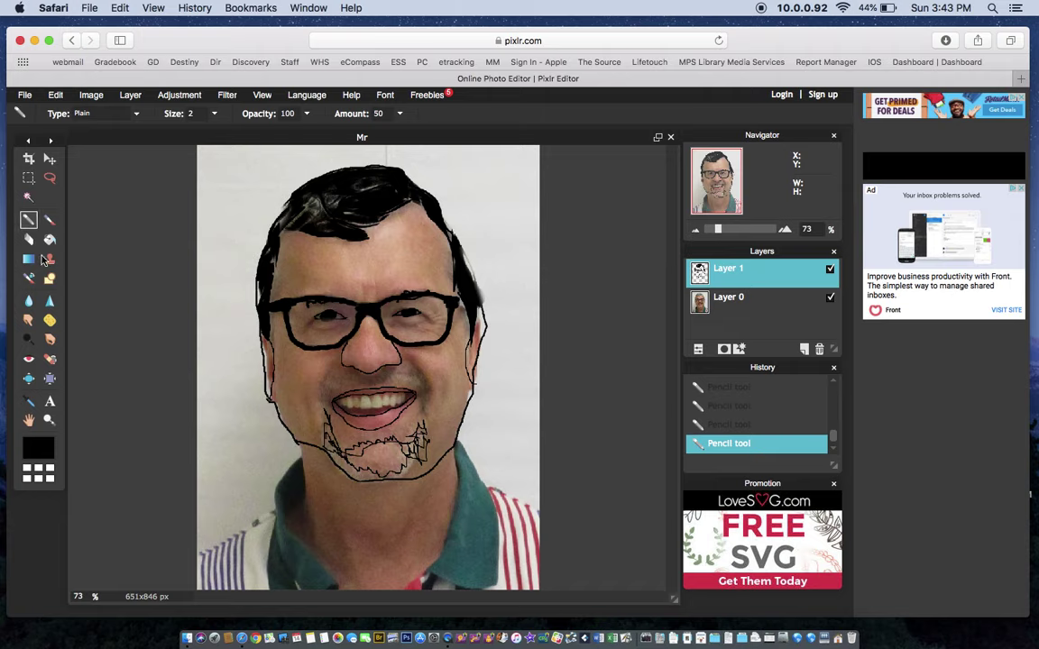
Step: Erase a stray bit of the chin lines and hide the photo layer
left_click(30, 242)
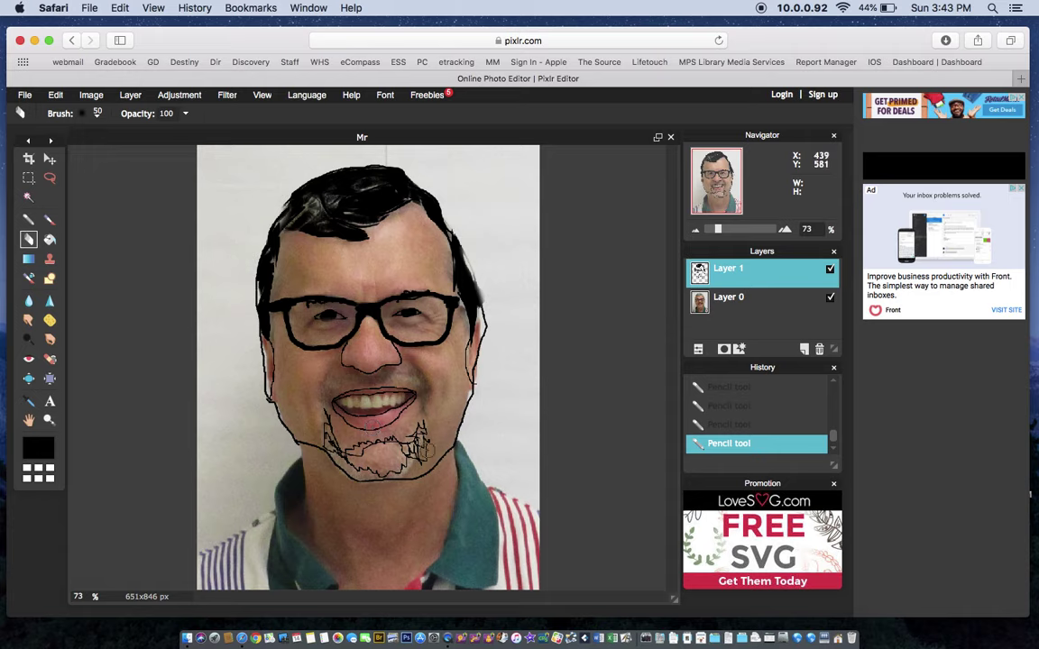
left_click_drag(394, 394, 427, 352)
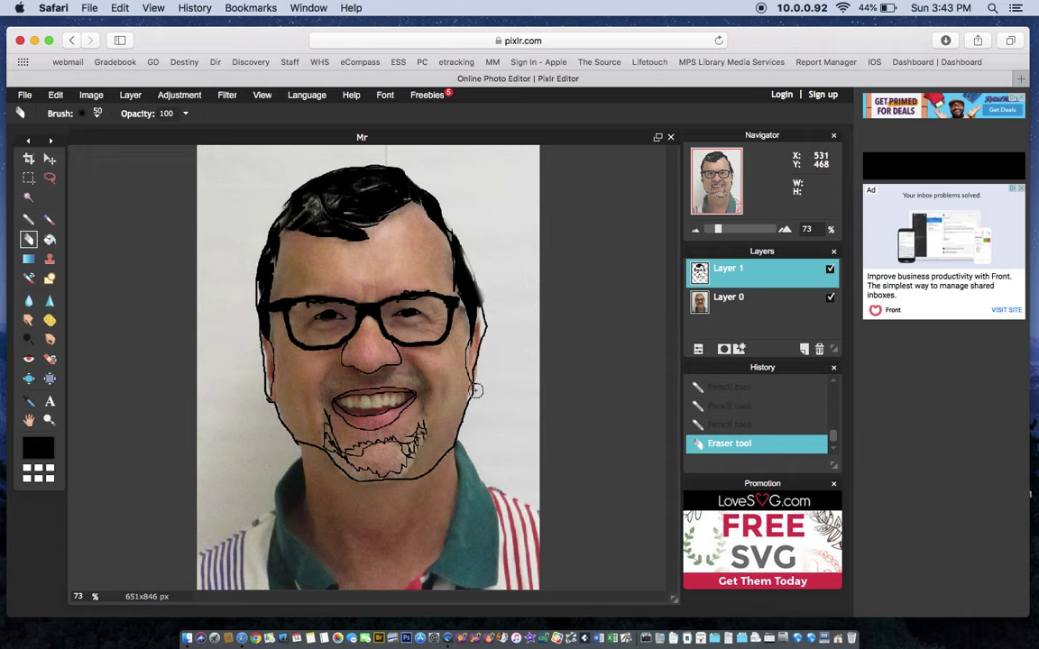
left_click(830, 297)
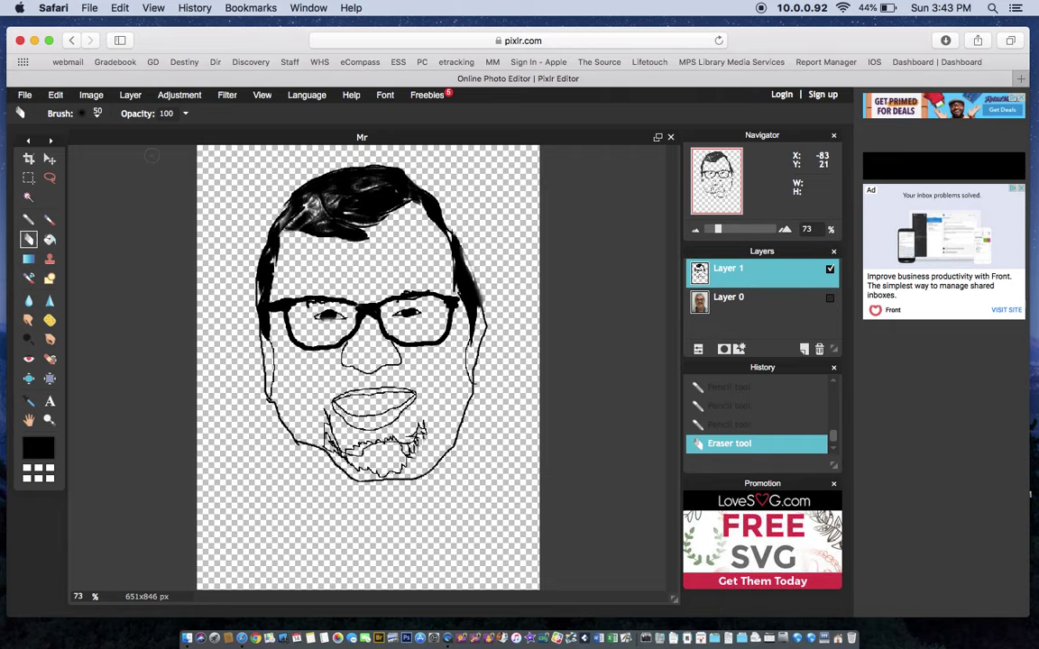
Step: Open the save settings, cancel them, and recheck that the photo layer is hidden
left_click(25, 95)
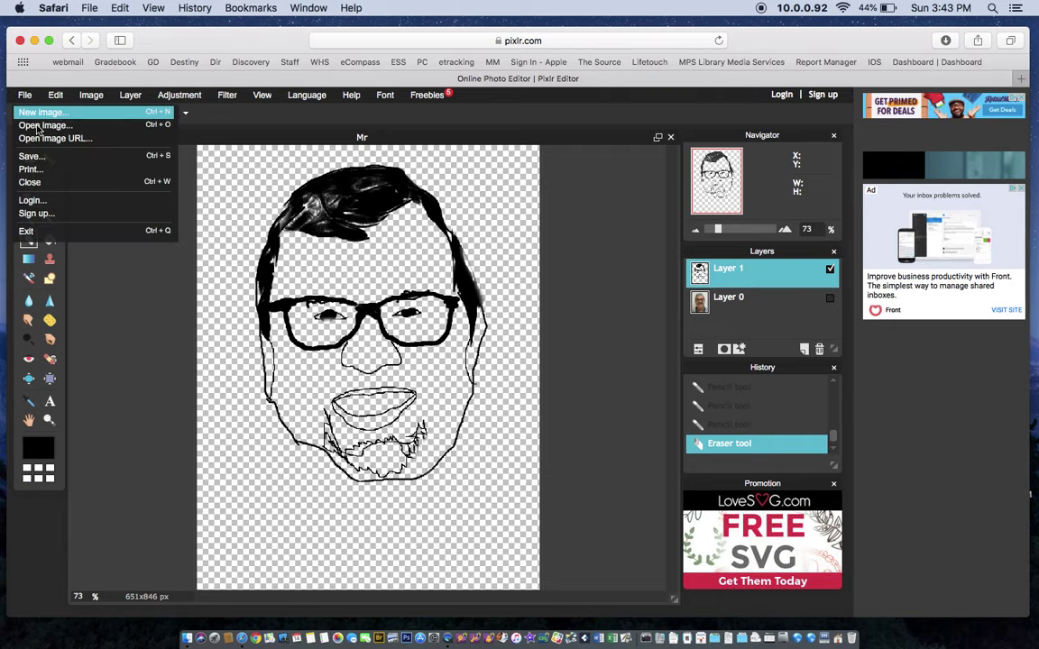
left_click(46, 157)
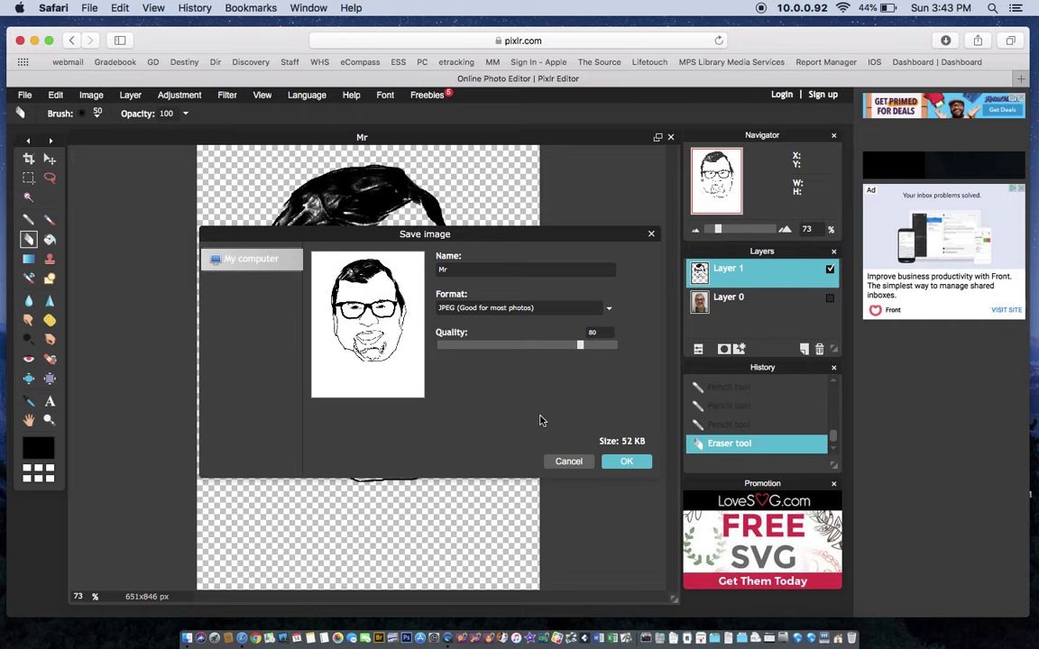
left_click(563, 461)
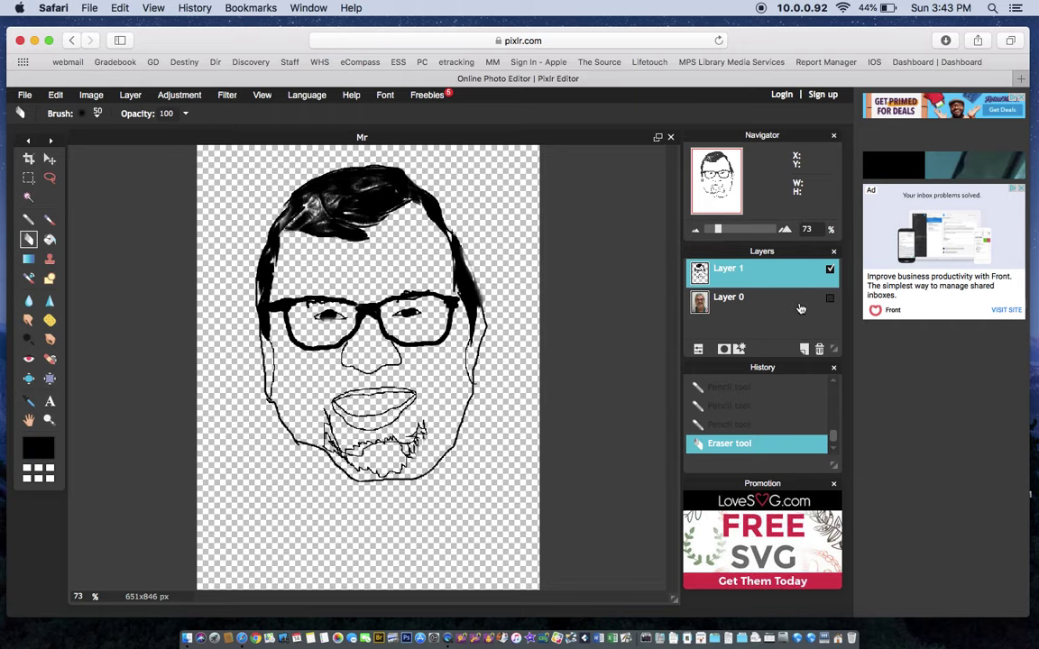
left_click(829, 300)
left_click(829, 299)
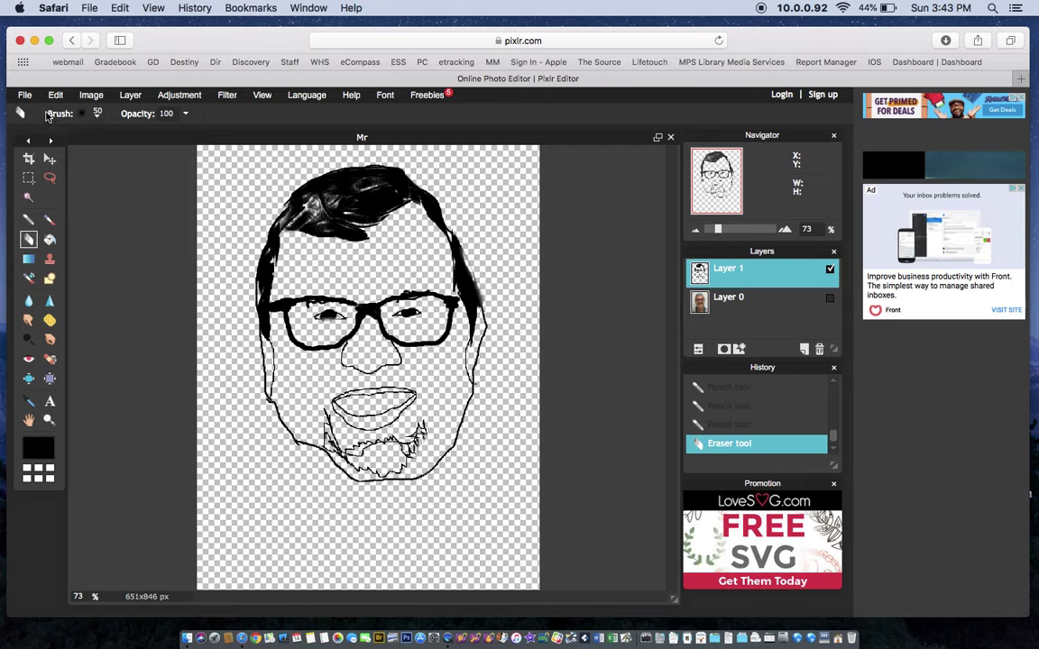
Step: Save the drawing to the Desktop as a quality-100 JPEG named 'Mr.M TRacing'
left_click(25, 94)
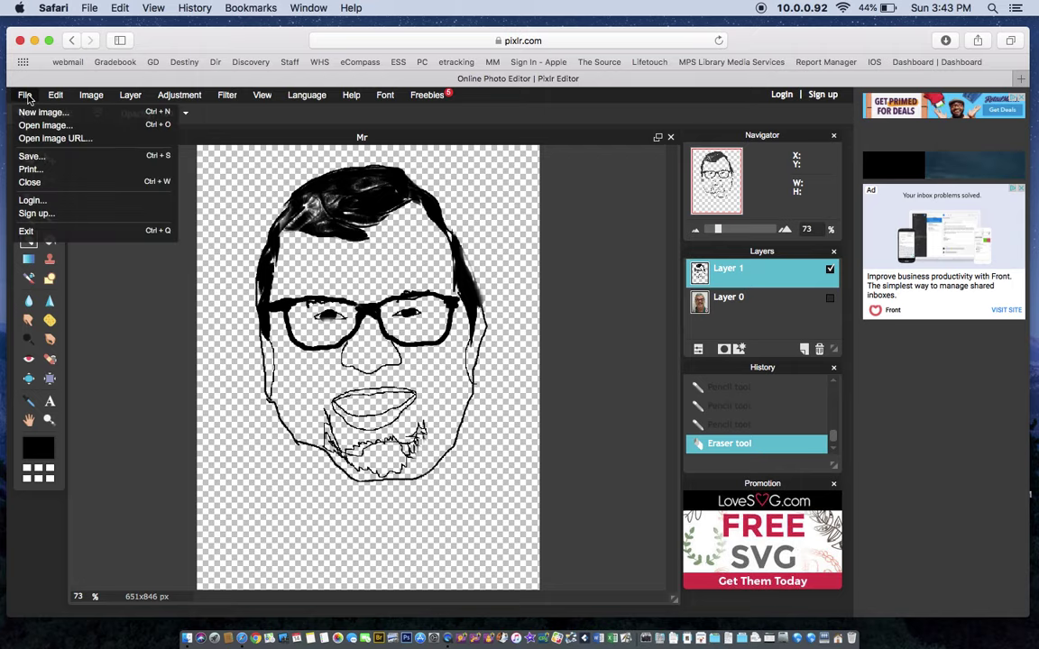
left_click(65, 156)
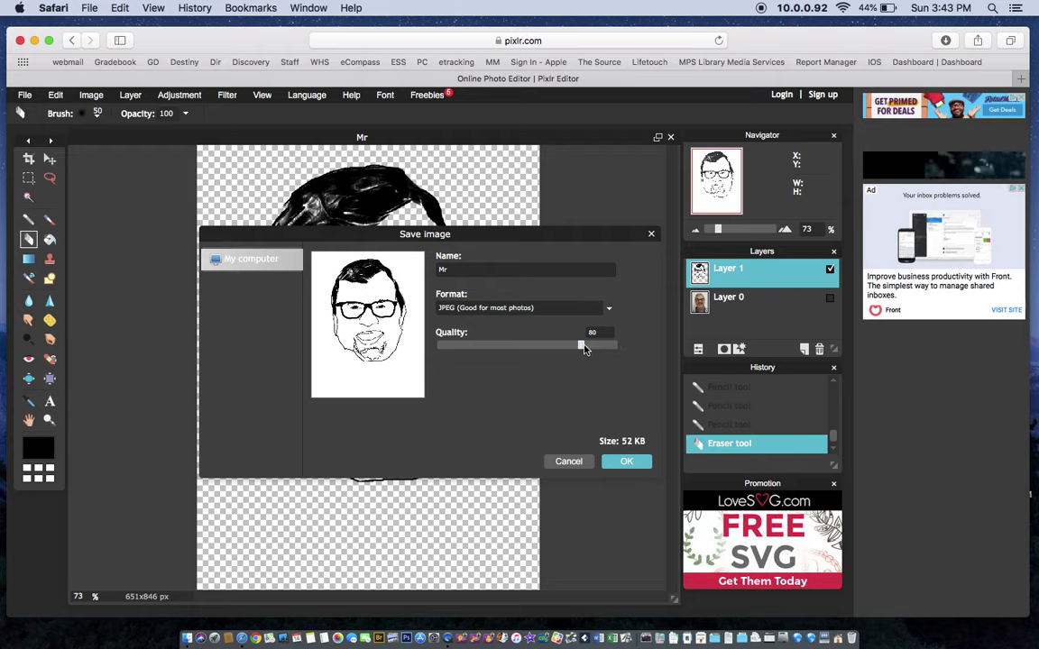
left_click_drag(581, 348, 616, 345)
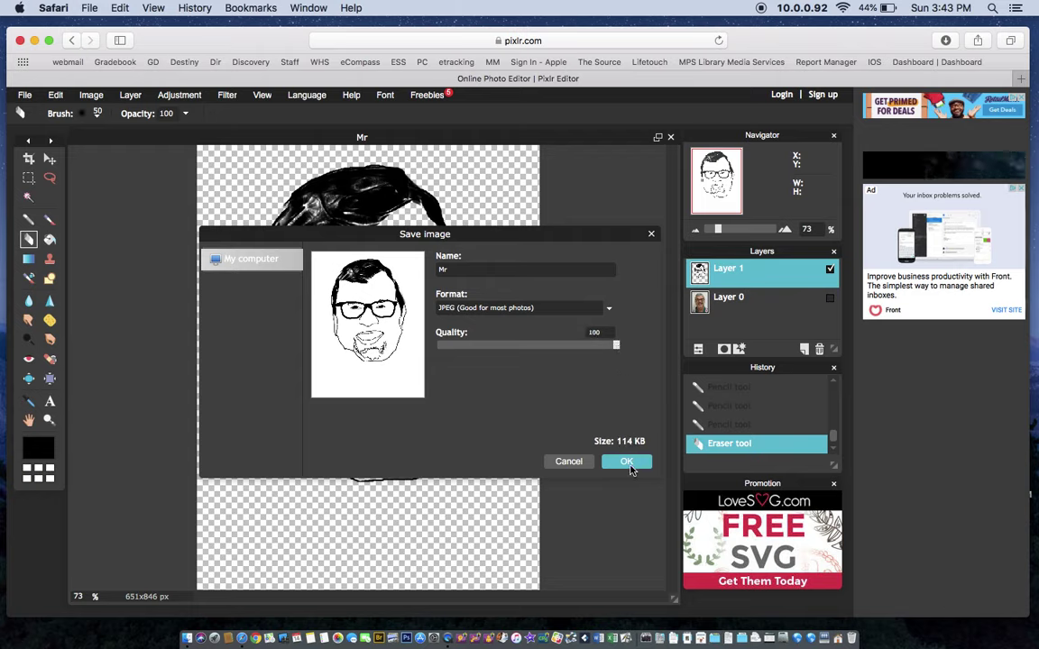
left_click(626, 461)
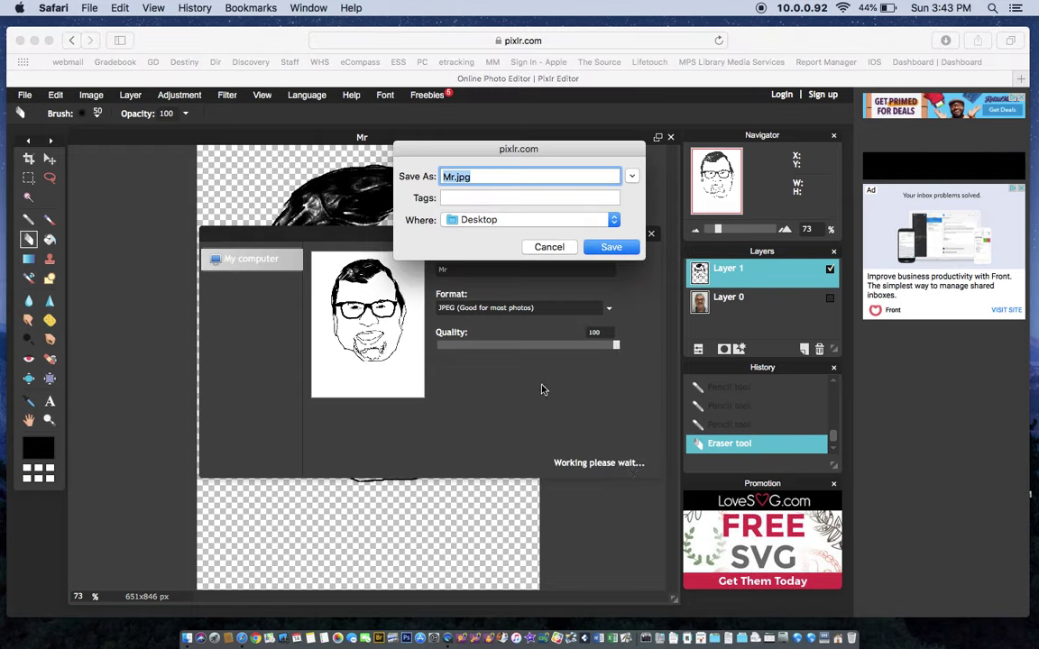
left_click(474, 177)
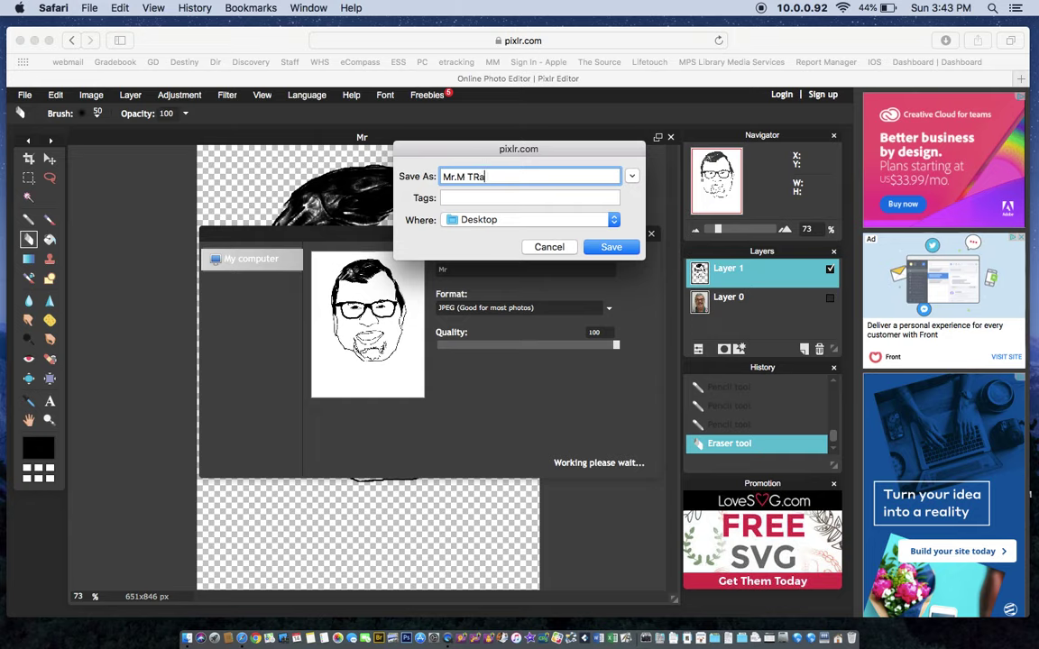
key("Return")
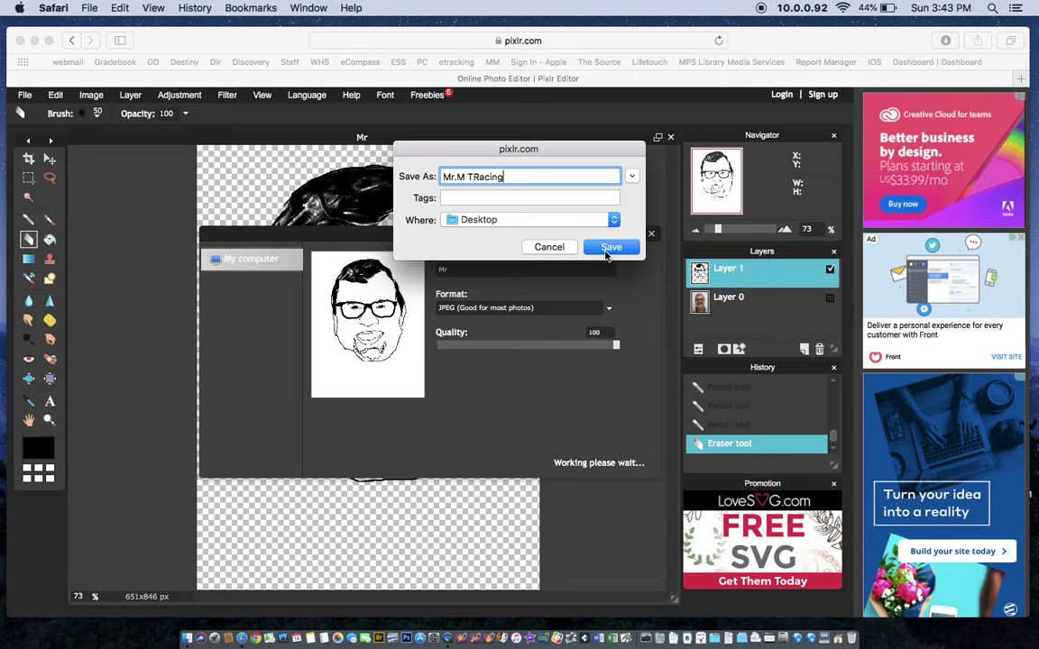